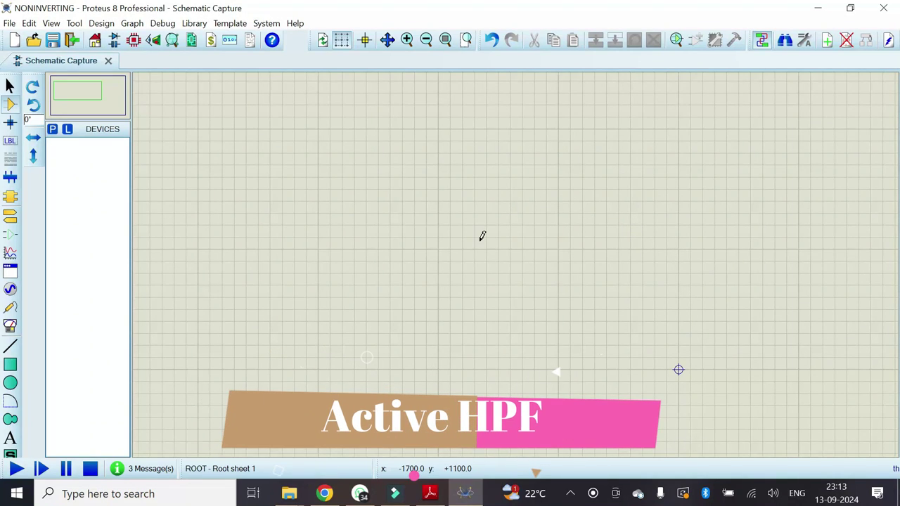
# - Bring up the AE Journal GPW.pdf page showing the hand-drawn high-pass filter diagram
pyautogui.click(431, 494)
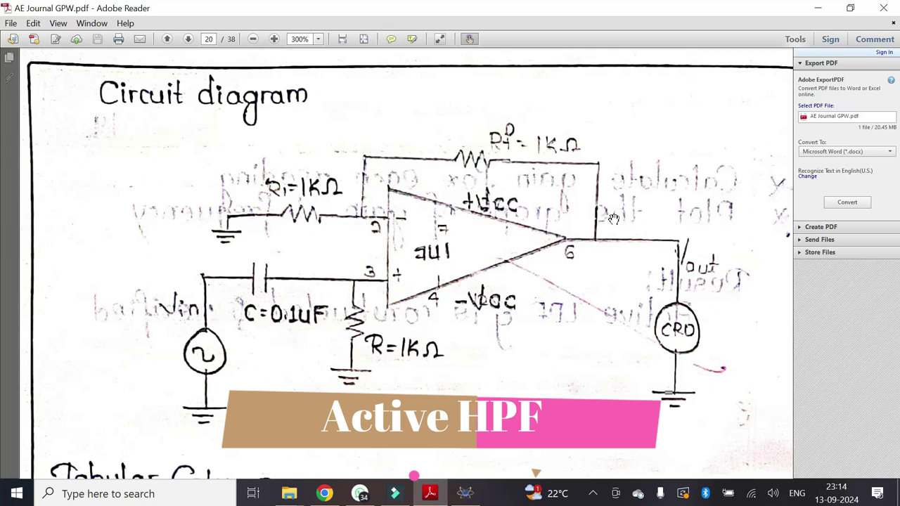
# - Minimize Adobe Reader to return to the empty NONINVERTING schematic sheet
pyautogui.click(818, 8)
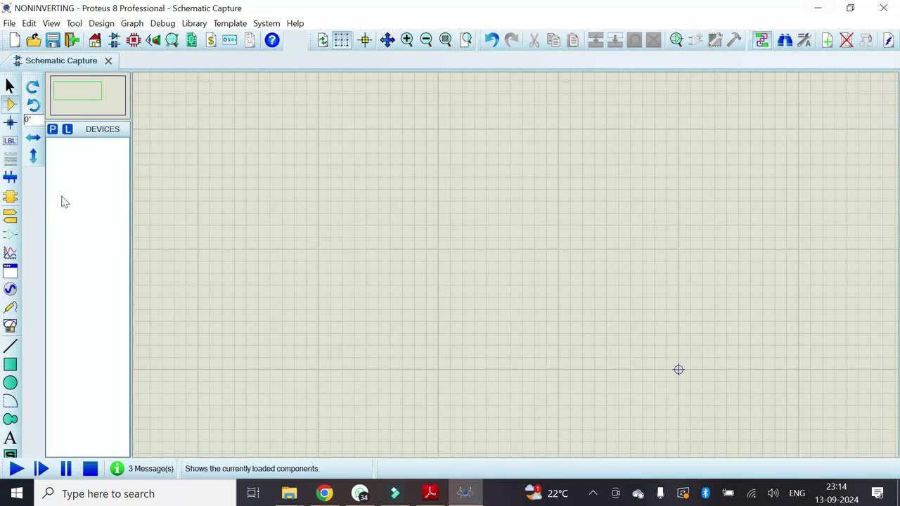
# - Search the parts library for 'op amp' and add the 741 op-amp
pyautogui.click(52, 130)
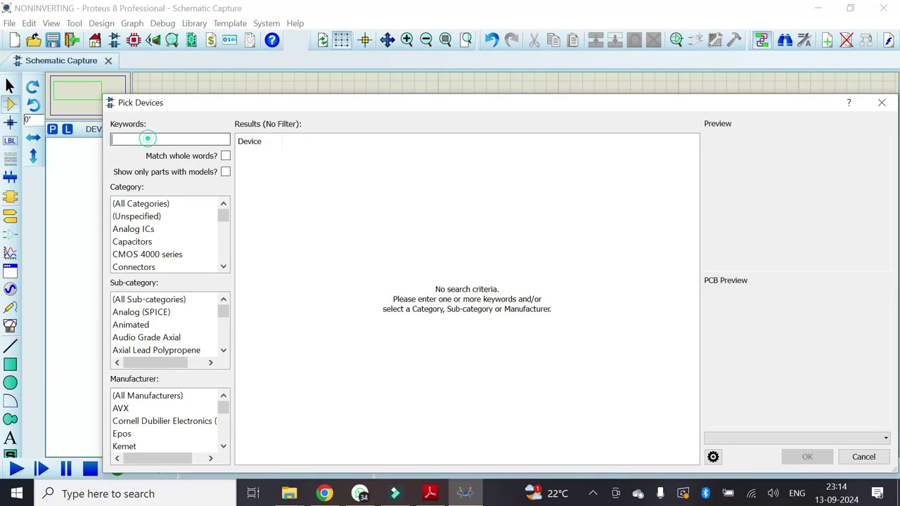
pyautogui.write('op amp')
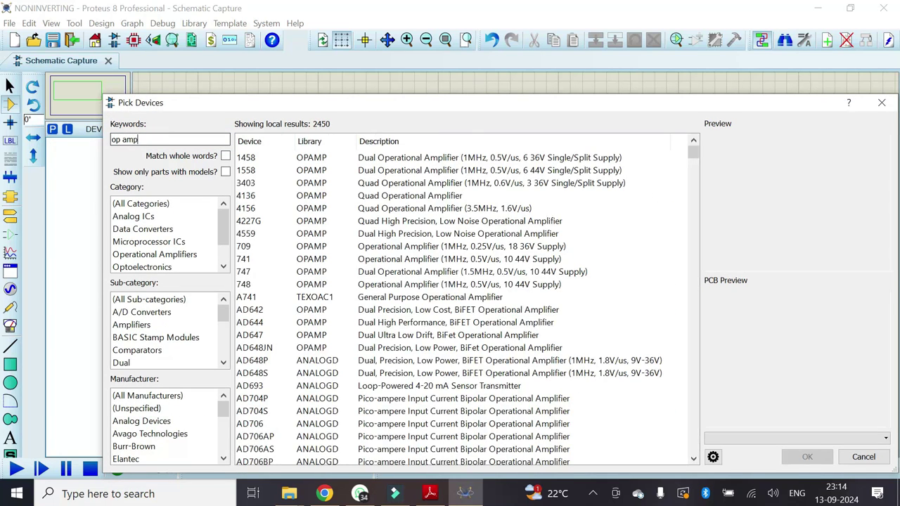
pyautogui.click(312, 261)
pyautogui.doubleClick(311, 264)
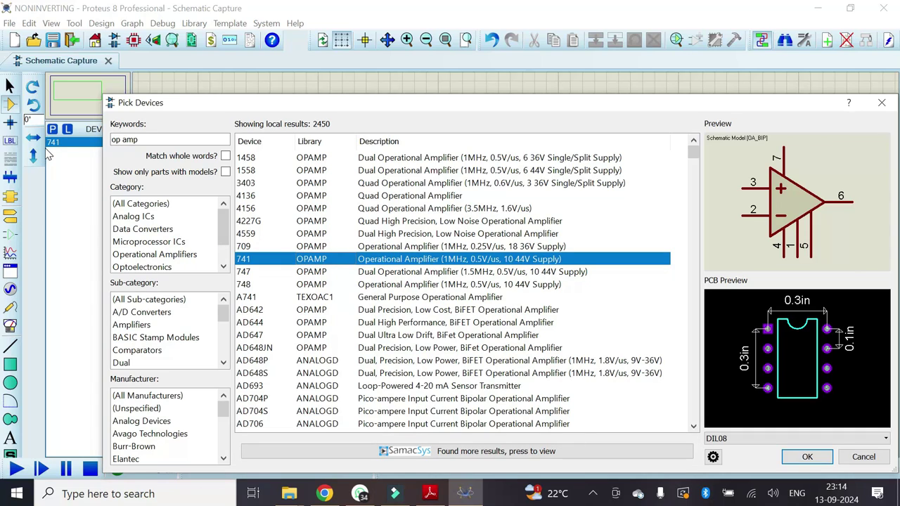
pyautogui.click(154, 139)
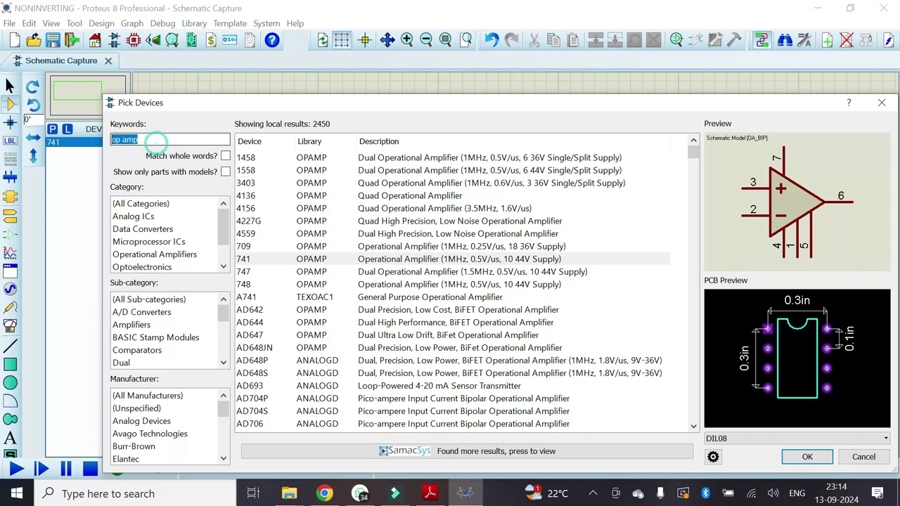
# - Search for 'resistor' and add the generic RES resistor to the device list
pyautogui.write('res')
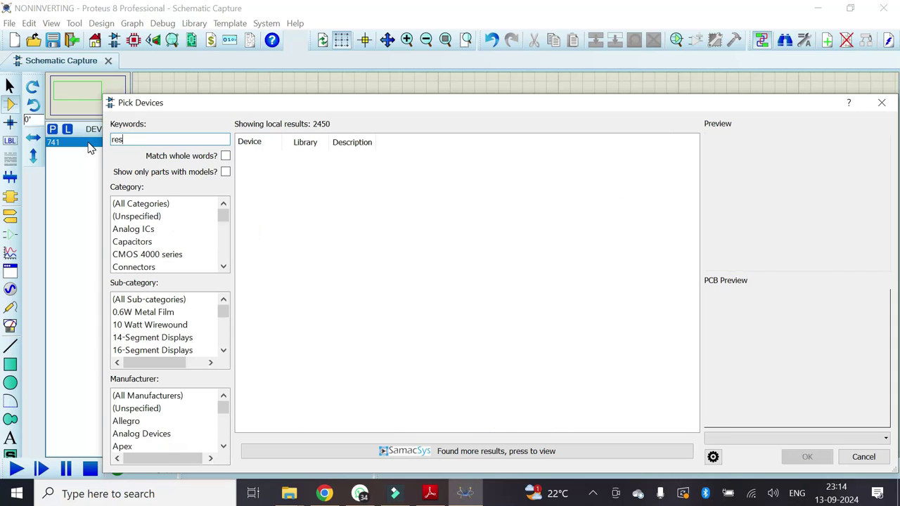
pyautogui.write('istor')
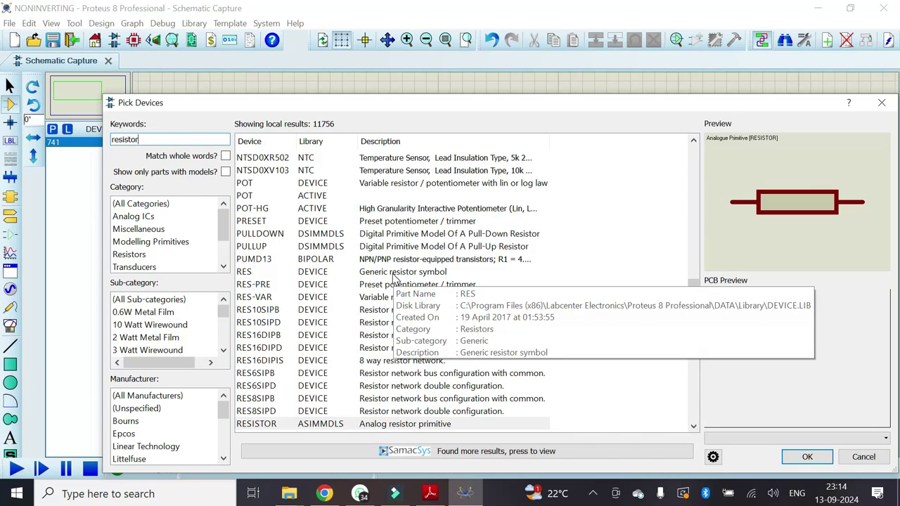
pyautogui.click(394, 278)
pyautogui.doubleClick(394, 277)
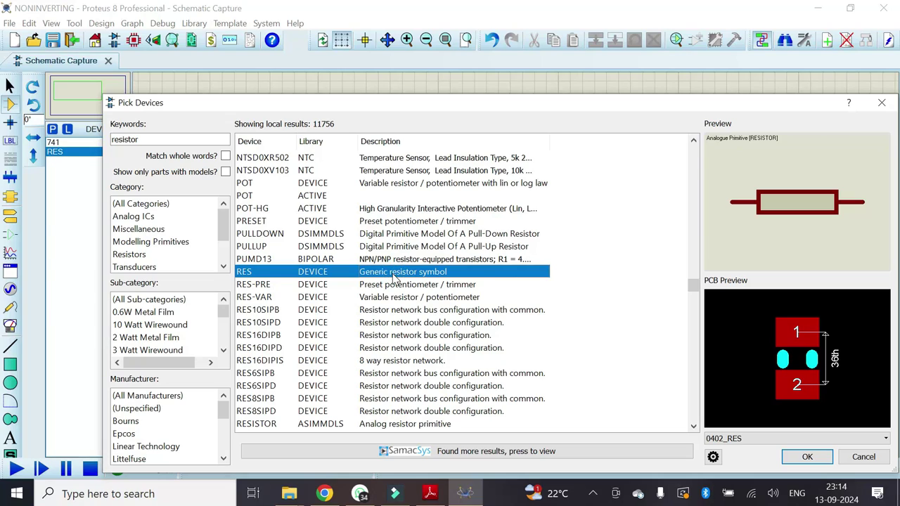
# - Search for 'capacitor', add the generic CAP capacitor, and close Pick Devices
pyautogui.doubleClick(144, 140)
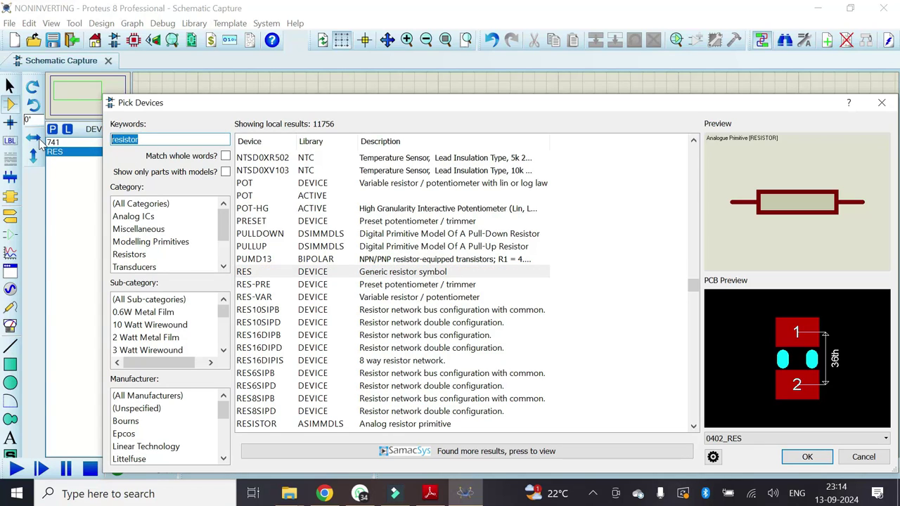
pyautogui.write('capac')
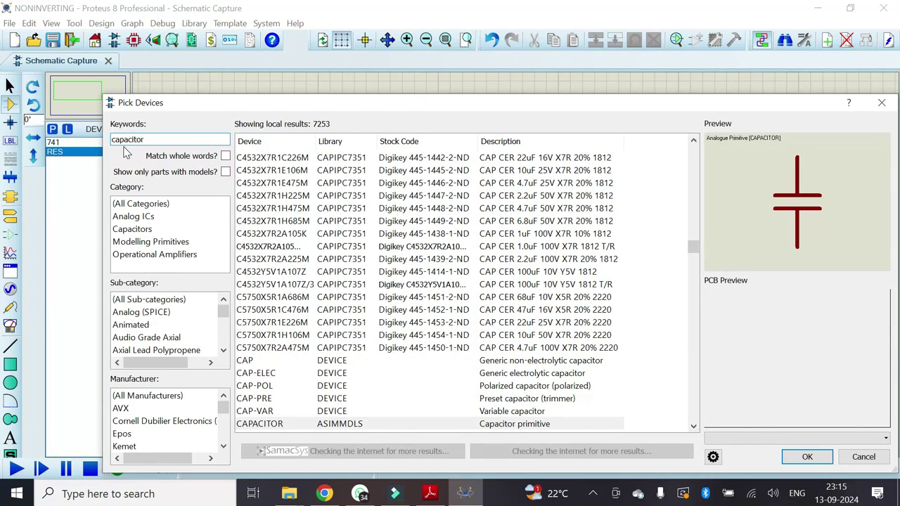
pyautogui.click(496, 362)
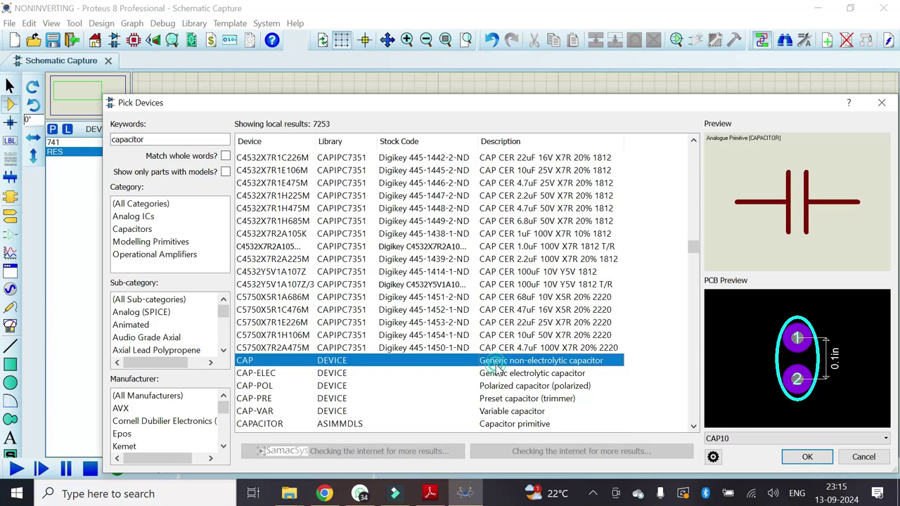
pyautogui.doubleClick(496, 364)
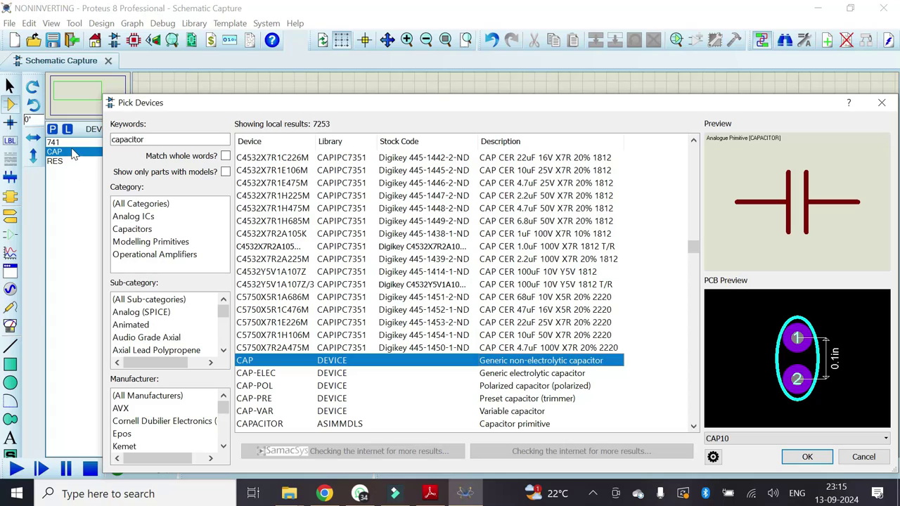
pyautogui.click(789, 457)
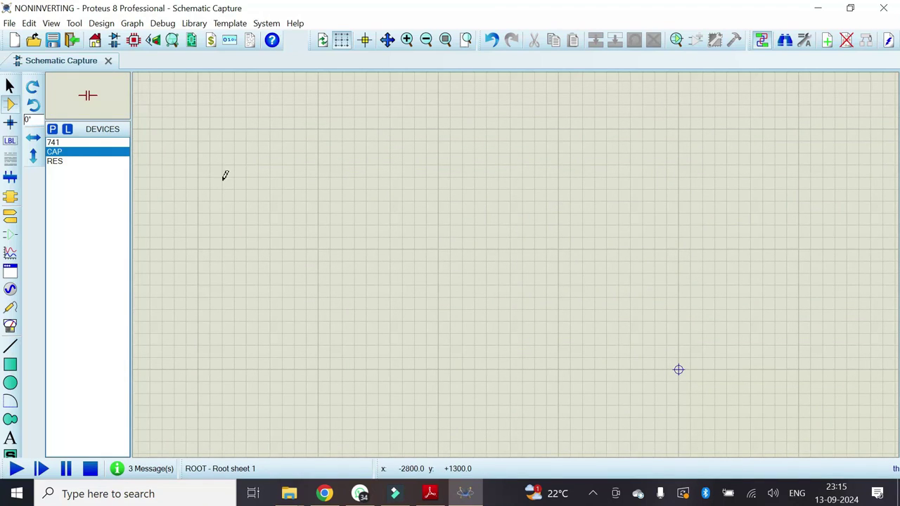
# - Place the 741 op-amp U1 and Y-mirror it so the inverting input is on top
pyautogui.click(57, 143)
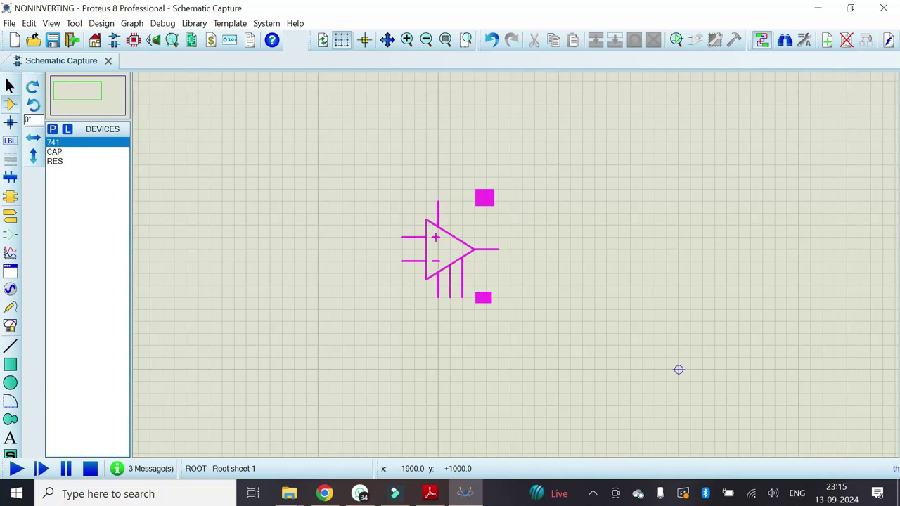
pyautogui.click(450, 250)
pyautogui.scroll(1, 452, 255)
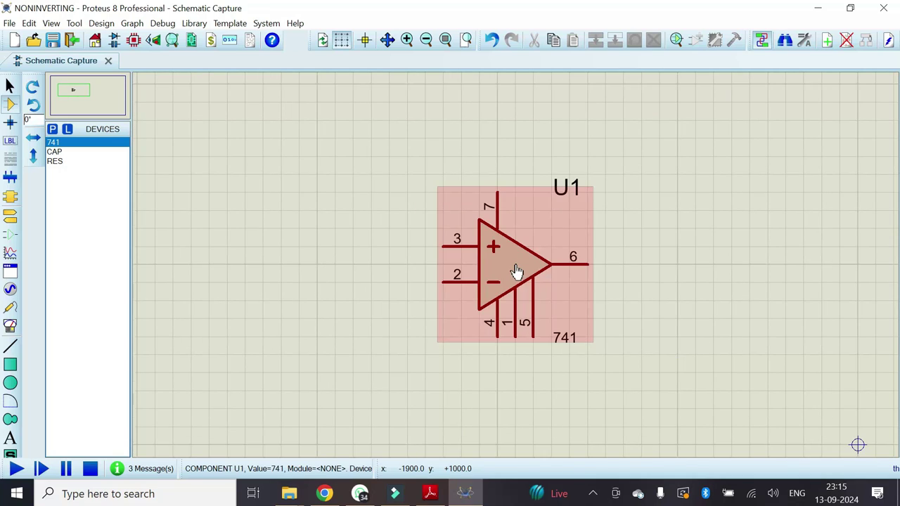
pyautogui.rightClick(516, 258)
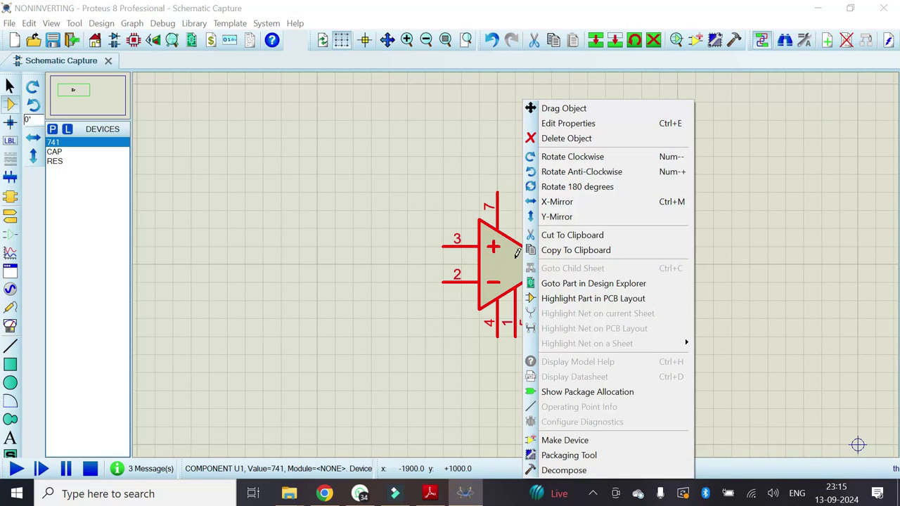
pyautogui.click(546, 220)
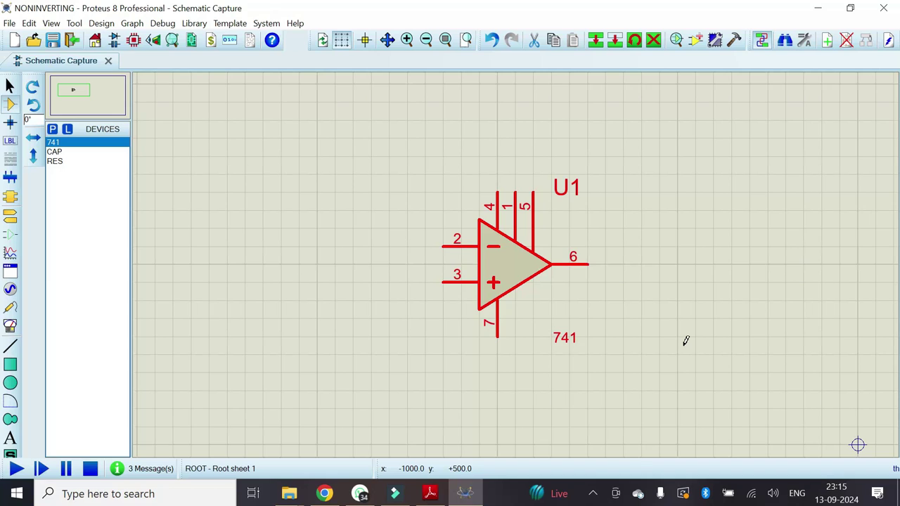
# - Place resistors R1 left of, R2 above, and R3 below the op-amp
pyautogui.click(55, 161)
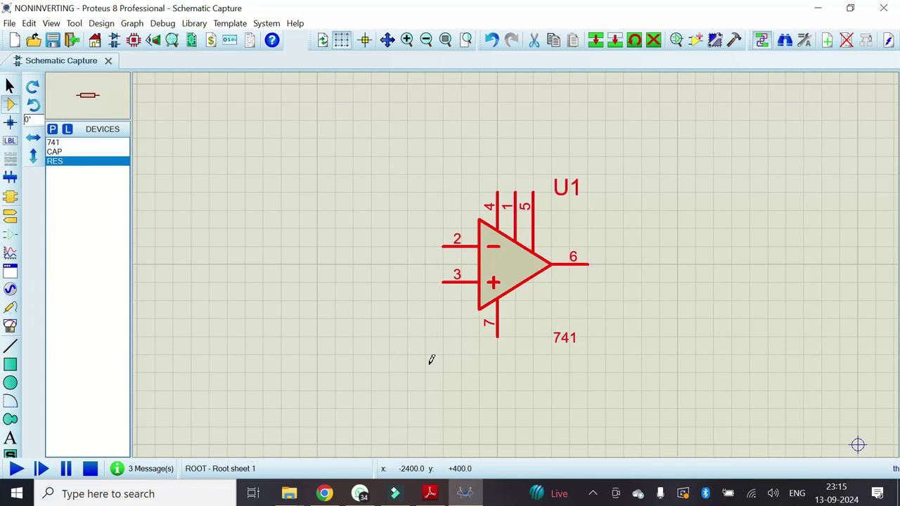
pyautogui.click(373, 240)
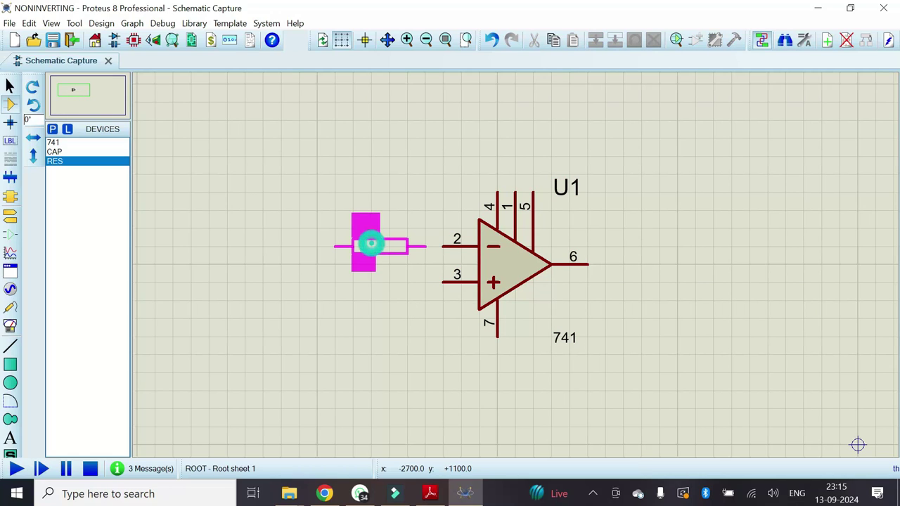
pyautogui.click(343, 245)
pyautogui.click(533, 128)
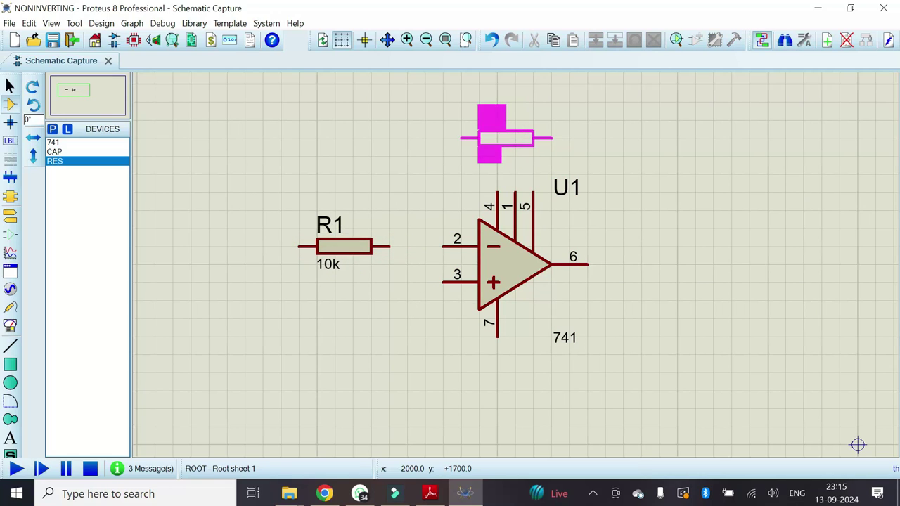
pyautogui.click(505, 139)
pyautogui.click(395, 357)
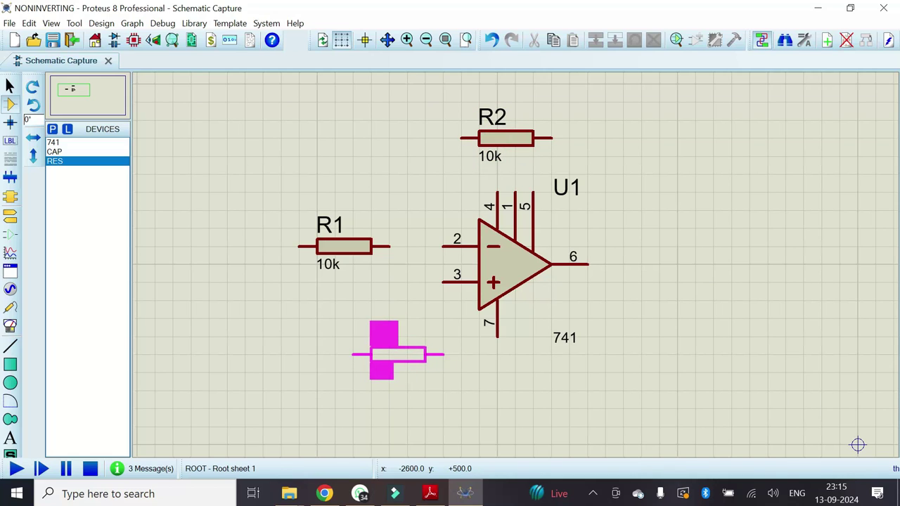
pyautogui.click(398, 354)
# - Place capacitor C1 to the left of the op-amp
pyautogui.click(55, 152)
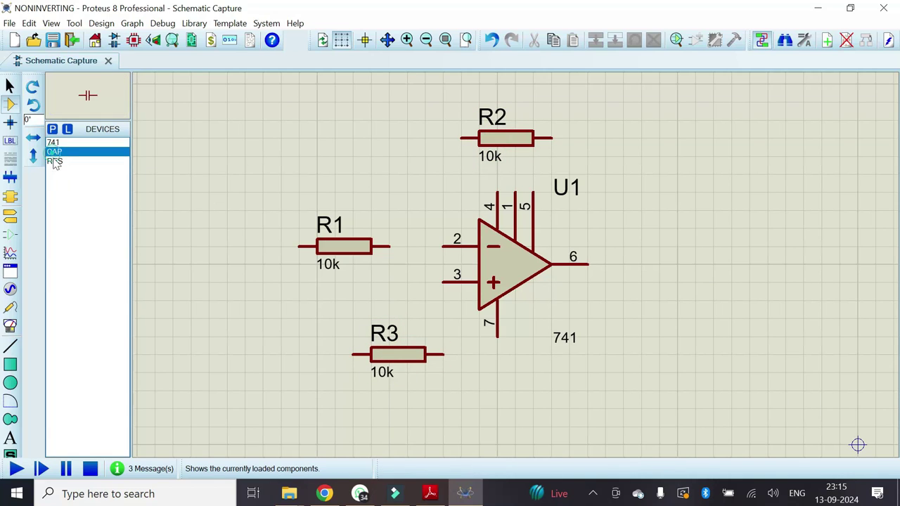
pyautogui.click(276, 301)
pyautogui.click(279, 301)
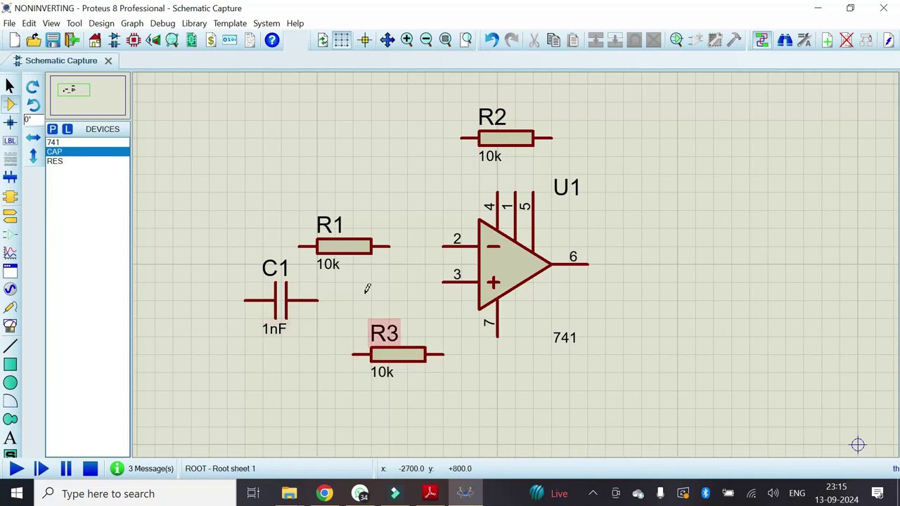
# - Change the R1, R2 and R3 values from 10k to 1k
pyautogui.doubleClick(329, 266)
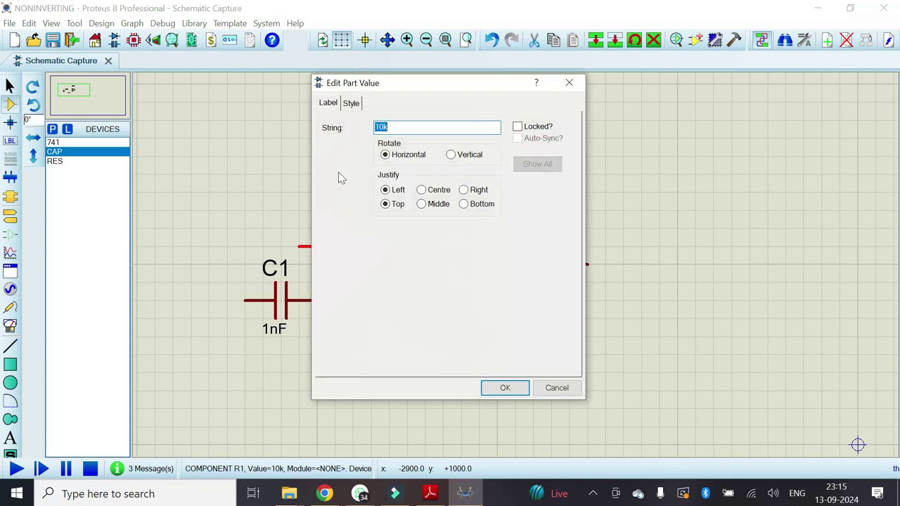
pyautogui.write('1k')
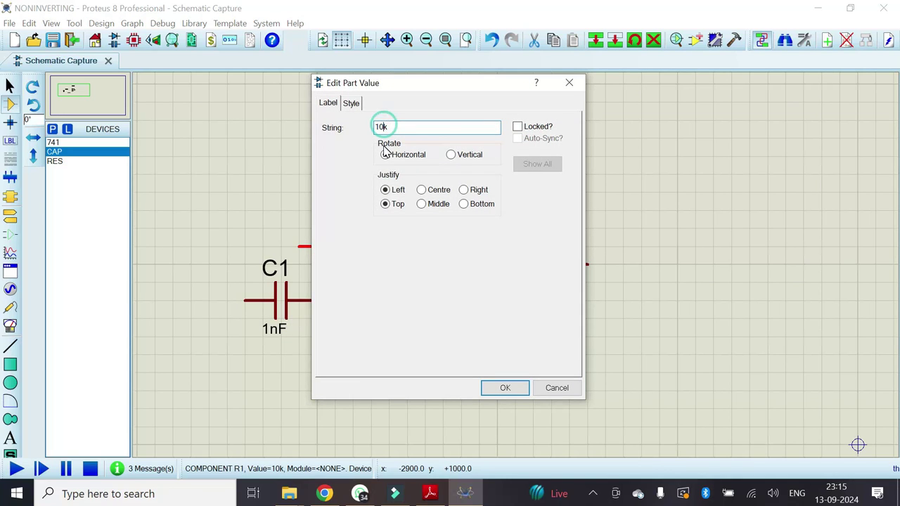
pyautogui.click(512, 390)
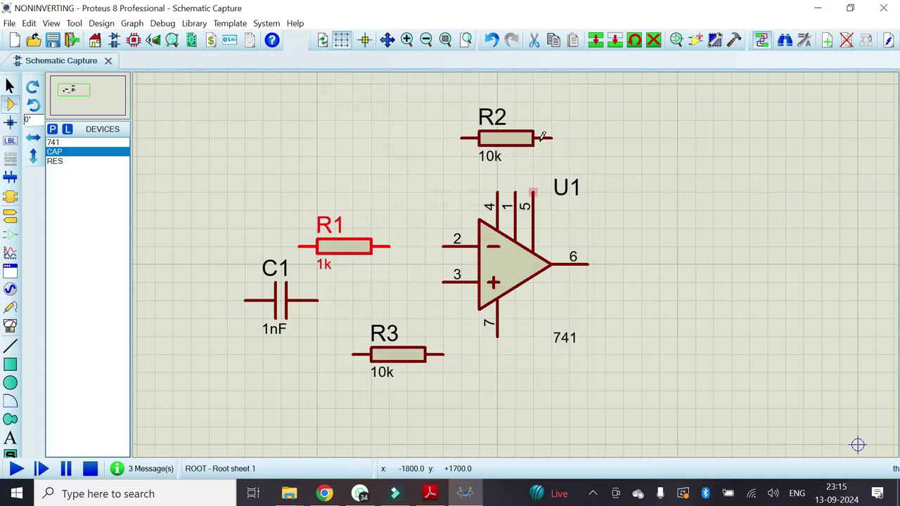
pyautogui.click(492, 156)
pyautogui.click(498, 158)
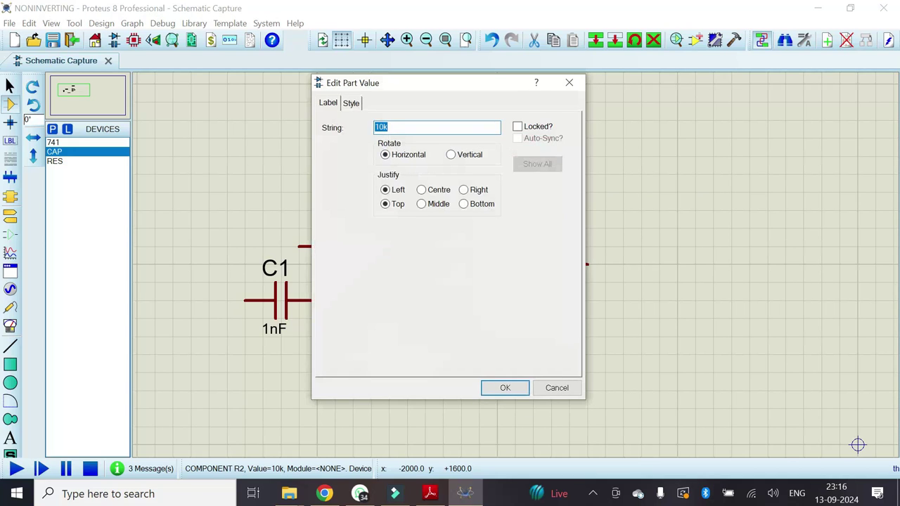
pyautogui.write('1k')
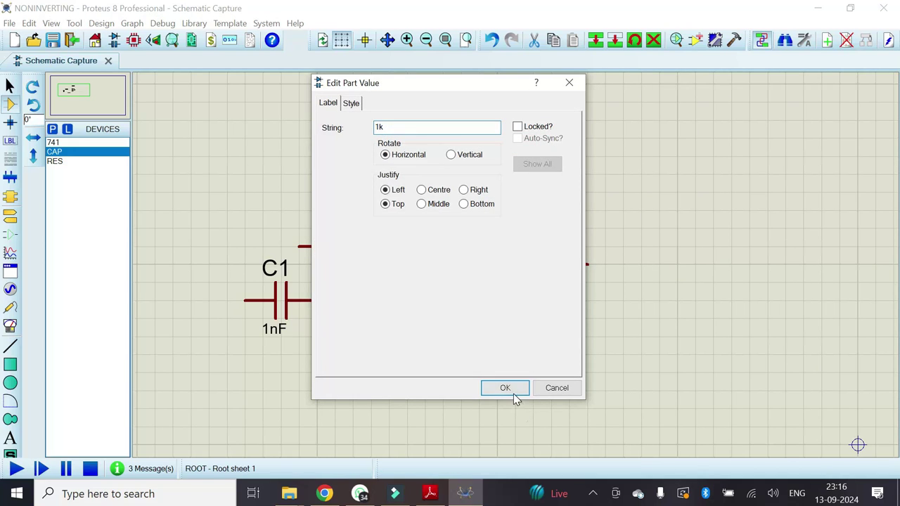
pyautogui.click(514, 391)
pyautogui.click(386, 374)
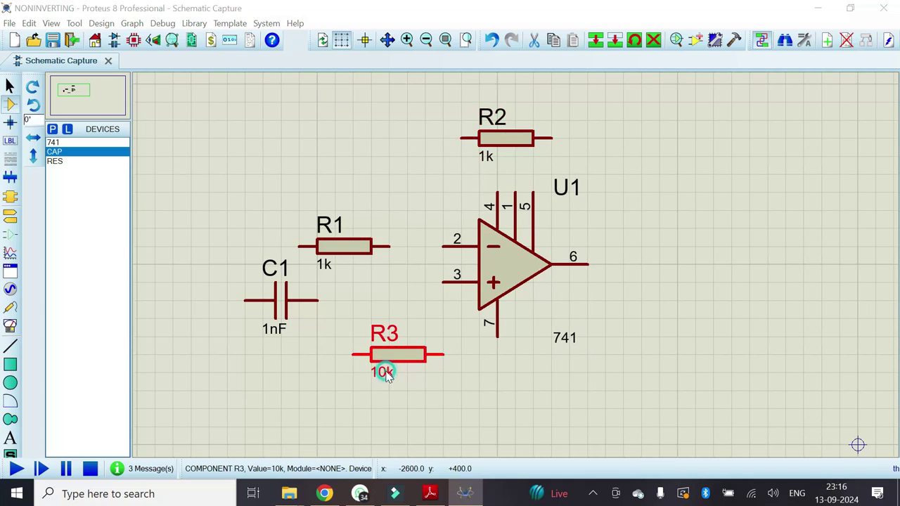
pyautogui.moveTo(378, 126); pyautogui.dragTo(391, 143)
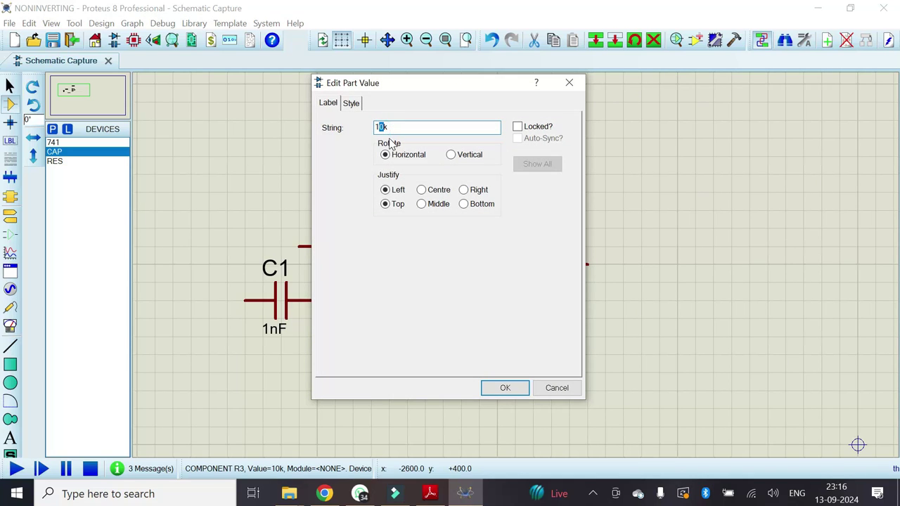
pyautogui.click(505, 387)
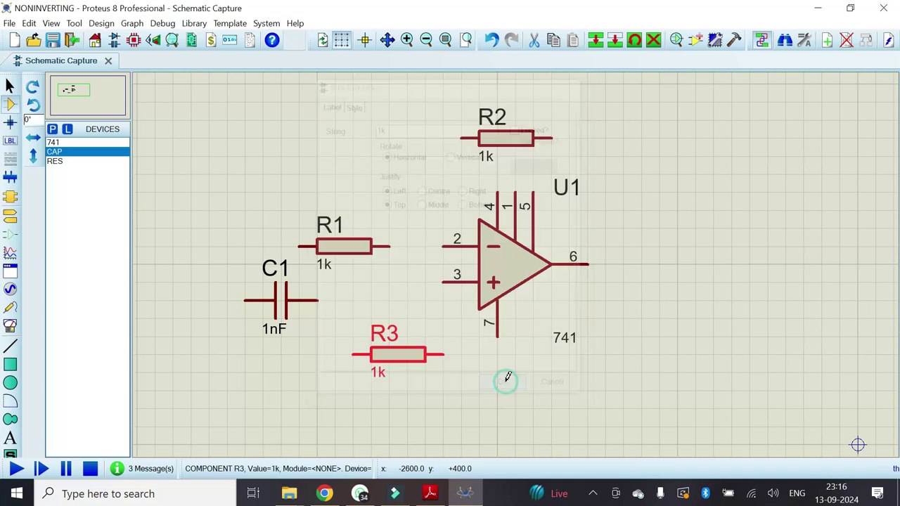
# - Rotate R3 anti-clockwise so it stands vertically below R1
pyautogui.rightClick(411, 353)
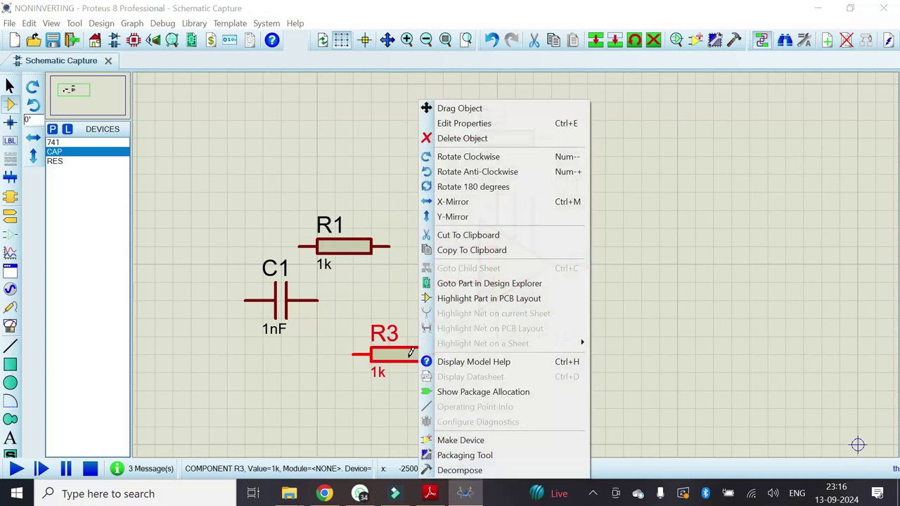
pyautogui.click(482, 185)
pyautogui.rightClick(399, 339)
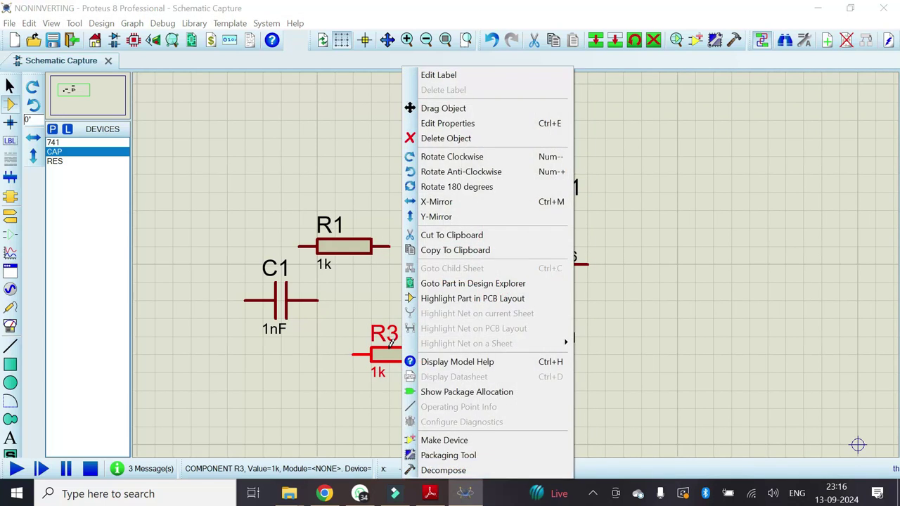
pyautogui.doubleClick(391, 337)
pyautogui.click(559, 388)
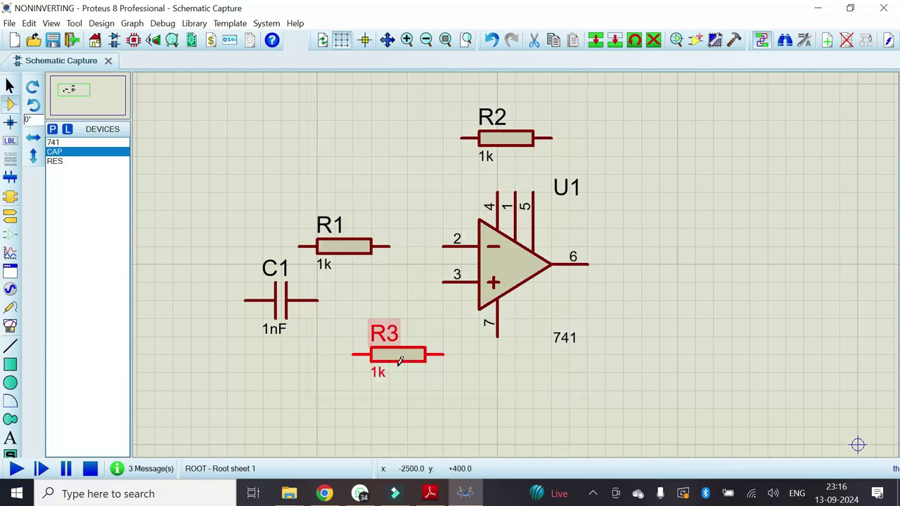
pyautogui.doubleClick(401, 361)
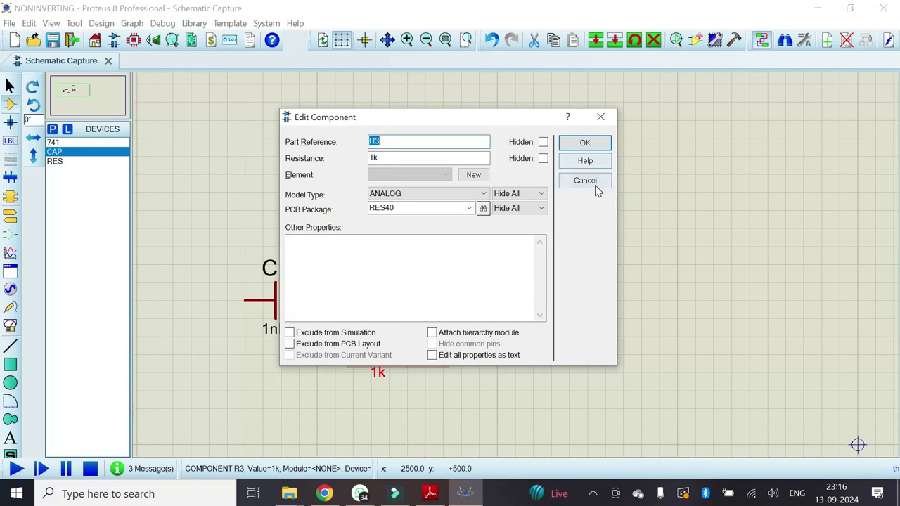
pyautogui.click(594, 185)
pyautogui.rightClick(412, 371)
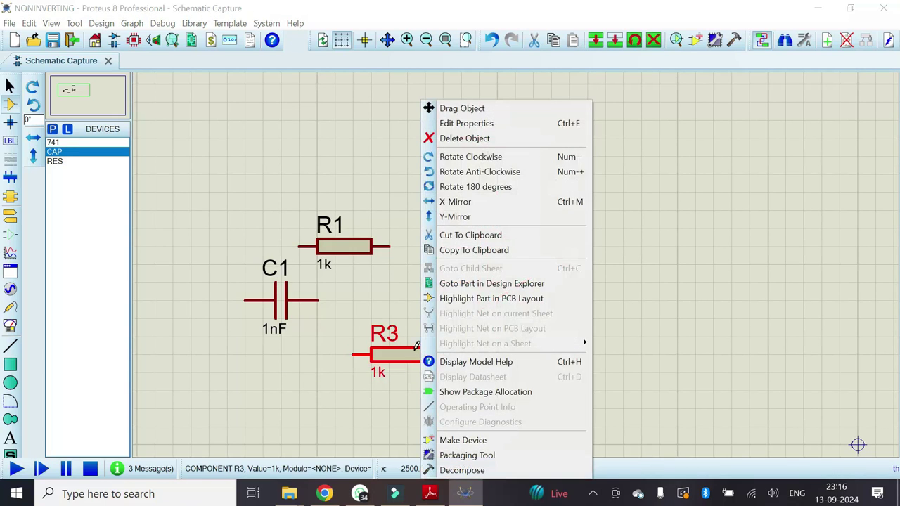
pyautogui.click(506, 173)
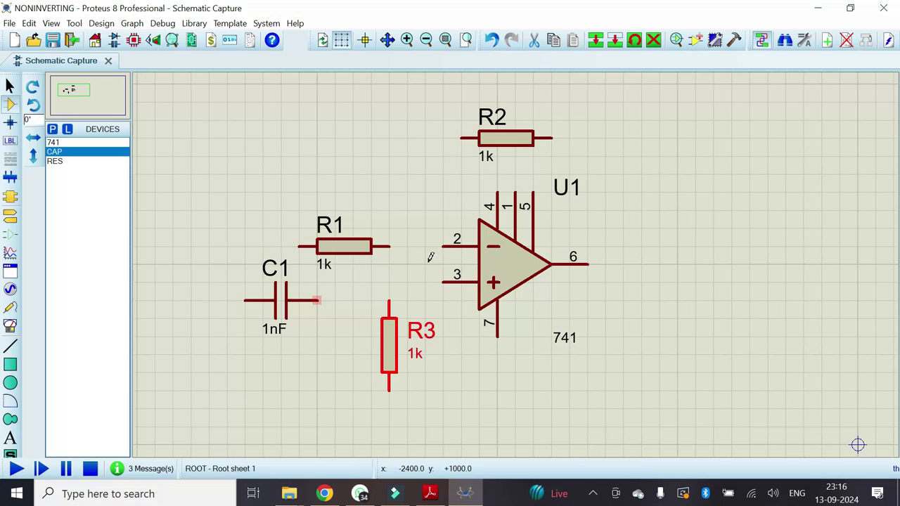
# - Wire R1 to pin 2, R2 from the pin 2 node to pin 6, and C1 to R3's top
pyautogui.click(391, 246)
pyautogui.click(444, 245)
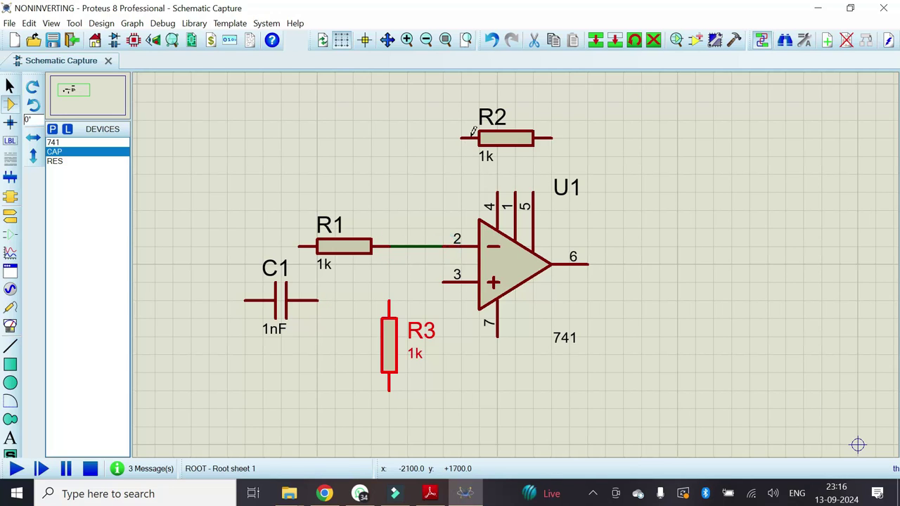
pyautogui.click(460, 138)
pyautogui.click(408, 246)
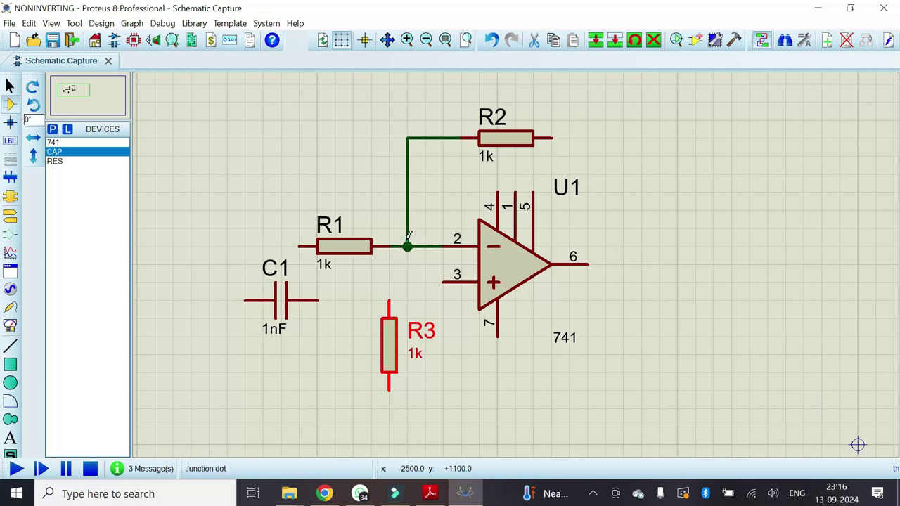
pyautogui.click(550, 138)
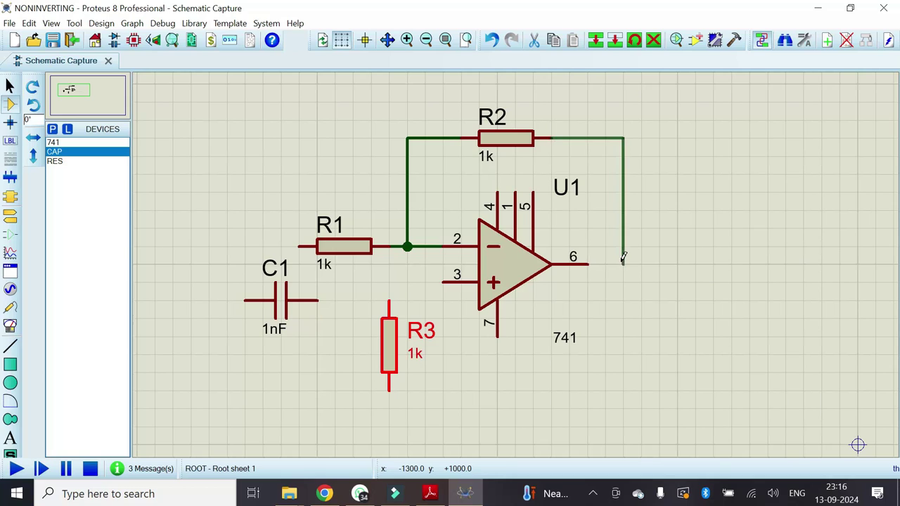
pyautogui.click(595, 260)
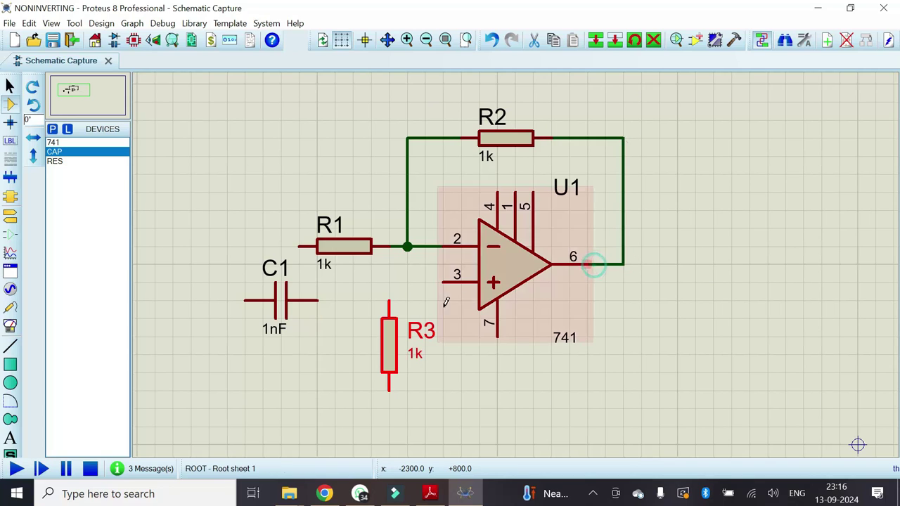
pyautogui.click(316, 300)
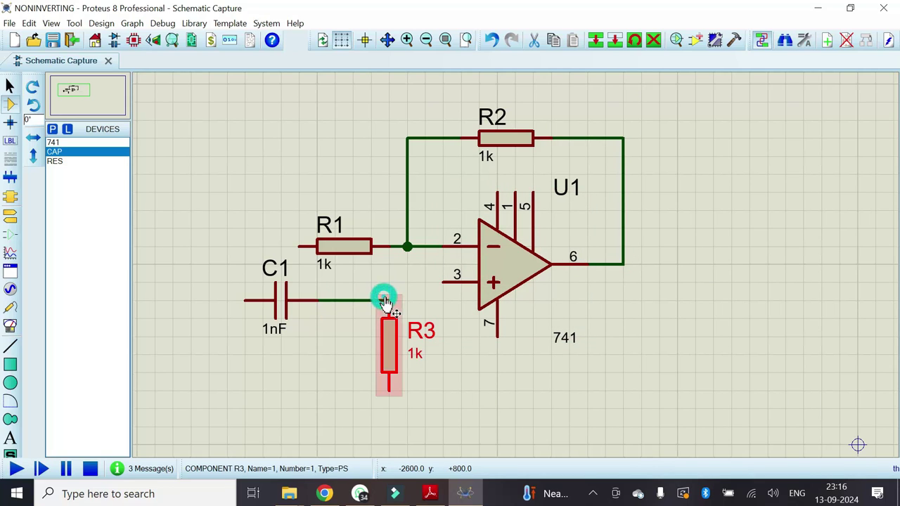
pyautogui.click(389, 302)
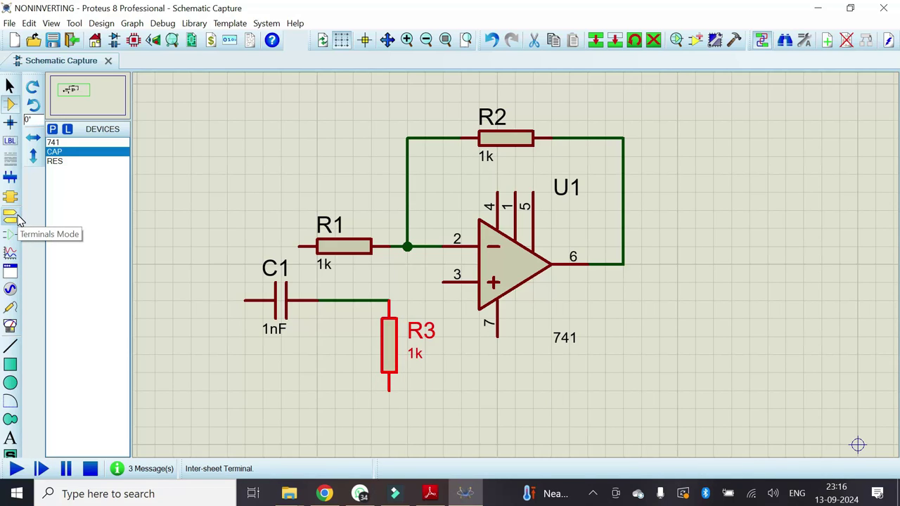
pyautogui.click(17, 218)
# - Wire GROUND terminals to R3's bottom and R1's left end, then join pin 3 to the C1–R3 node
pyautogui.click(64, 189)
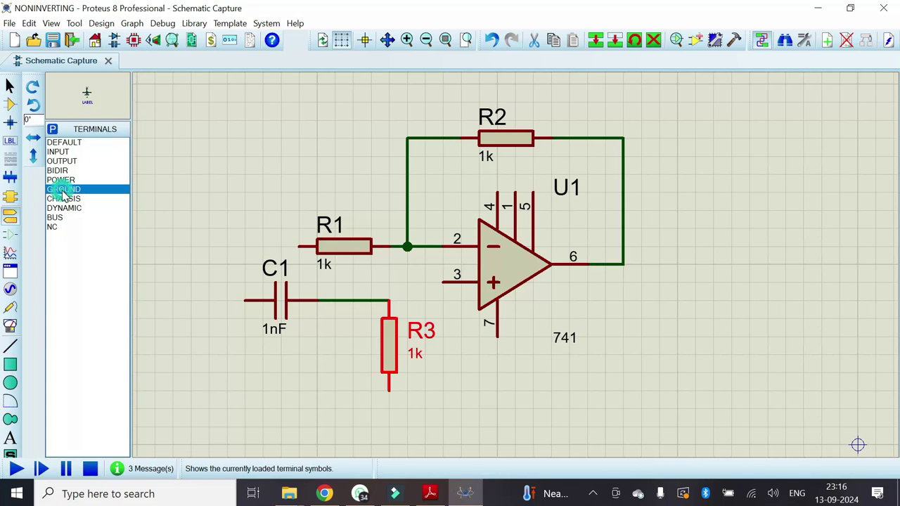
pyautogui.click(389, 420)
pyautogui.click(391, 422)
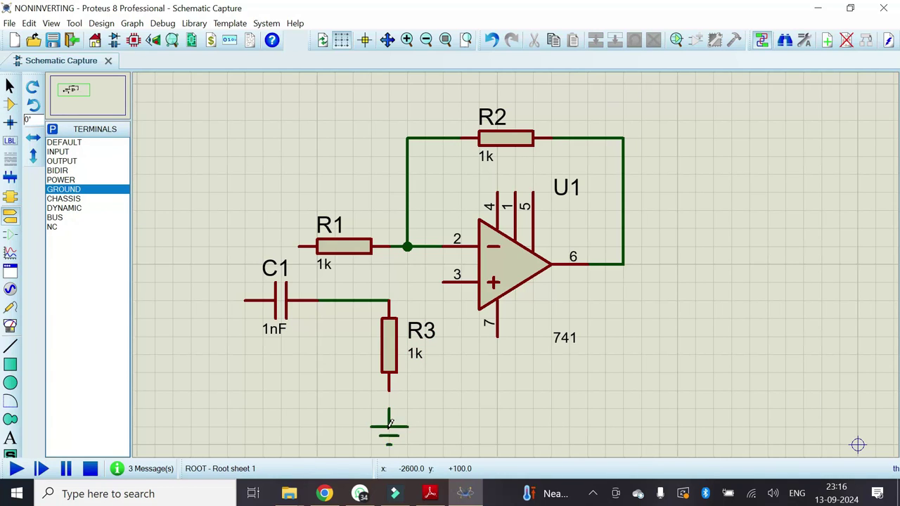
pyautogui.click(389, 391)
pyautogui.click(389, 409)
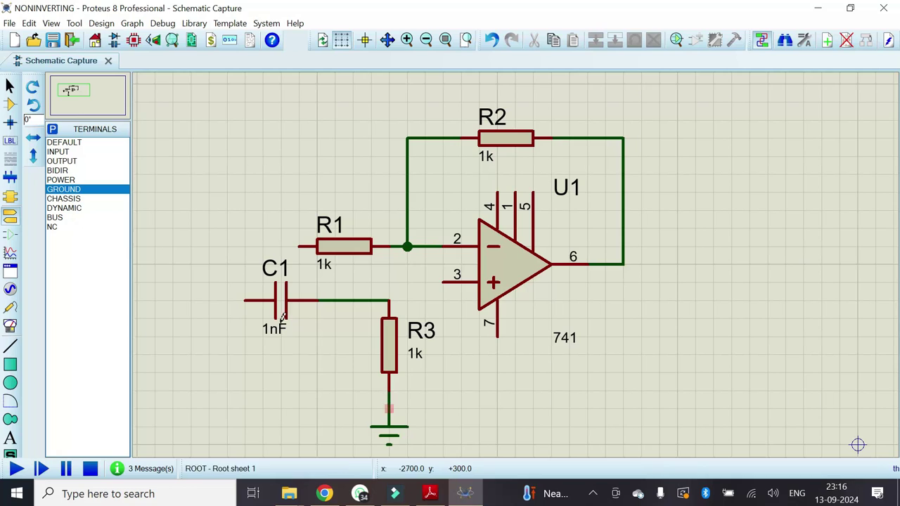
pyautogui.click(210, 227)
pyautogui.click(298, 246)
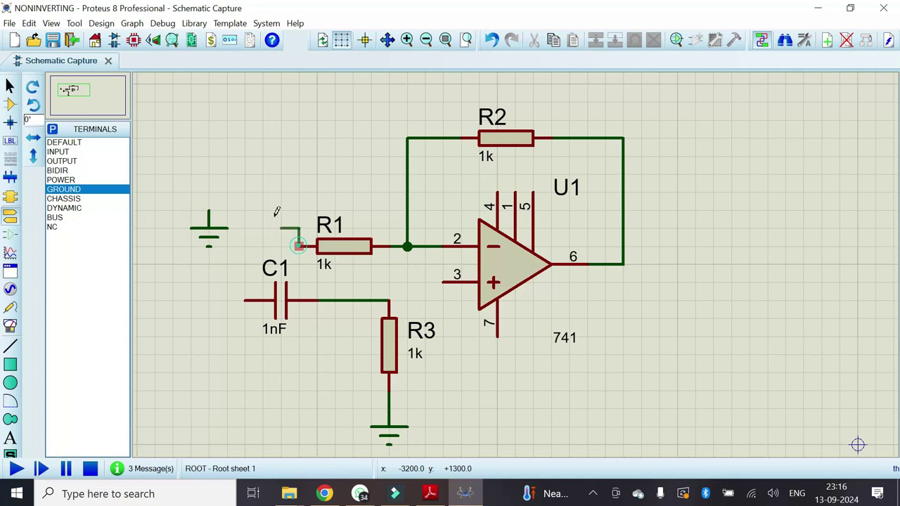
pyautogui.click(209, 210)
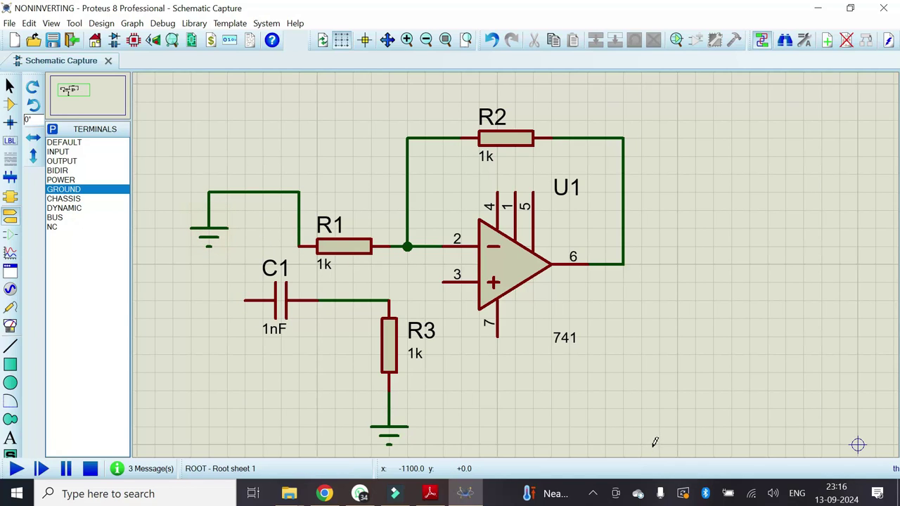
pyautogui.click(441, 282)
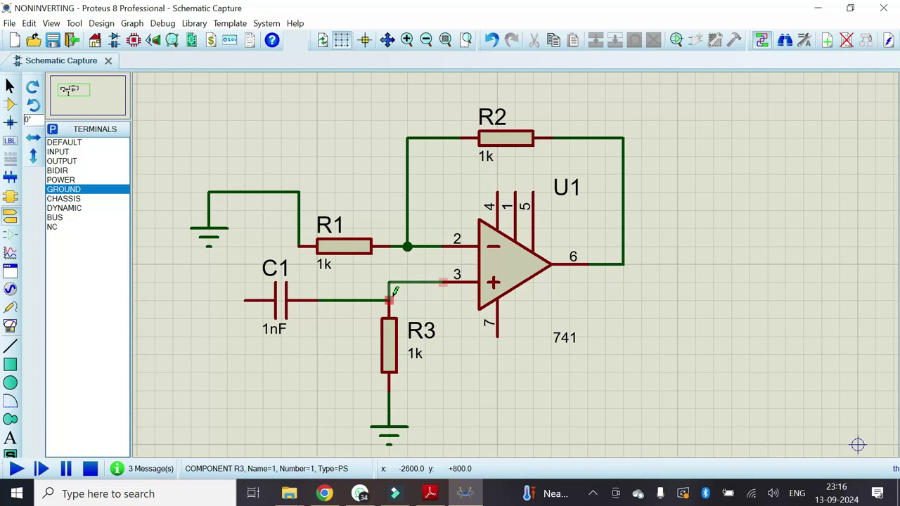
pyautogui.click(391, 298)
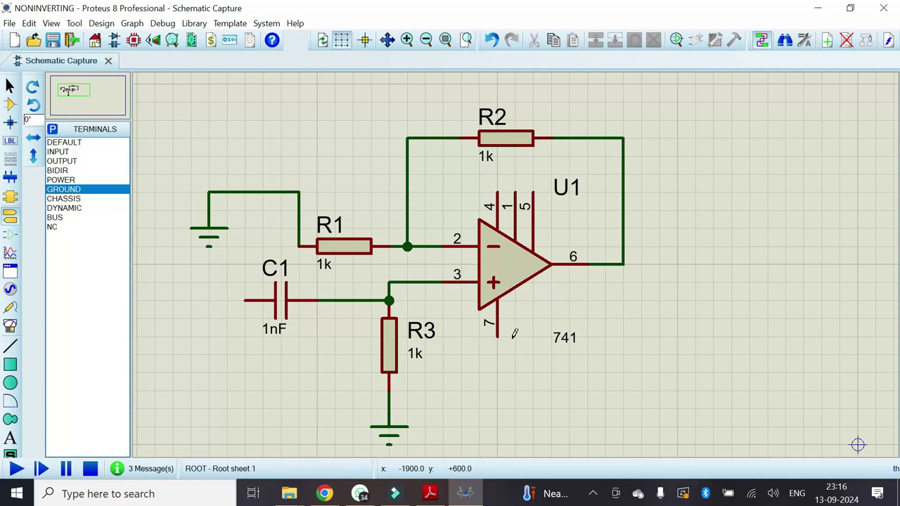
# - Place two POWER terminals, flip the lower one, and wire them to U1 pins 4 and 7
pyautogui.click(56, 180)
pyautogui.click(461, 183)
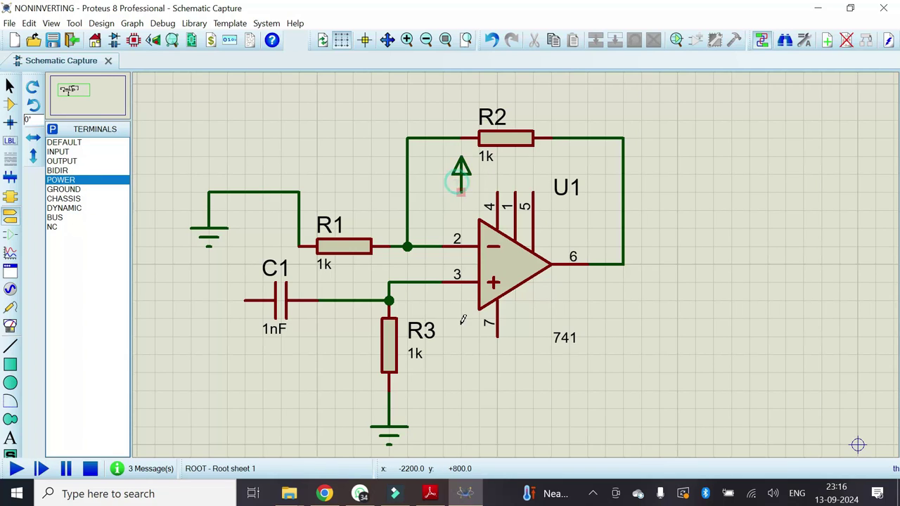
pyautogui.click(462, 372)
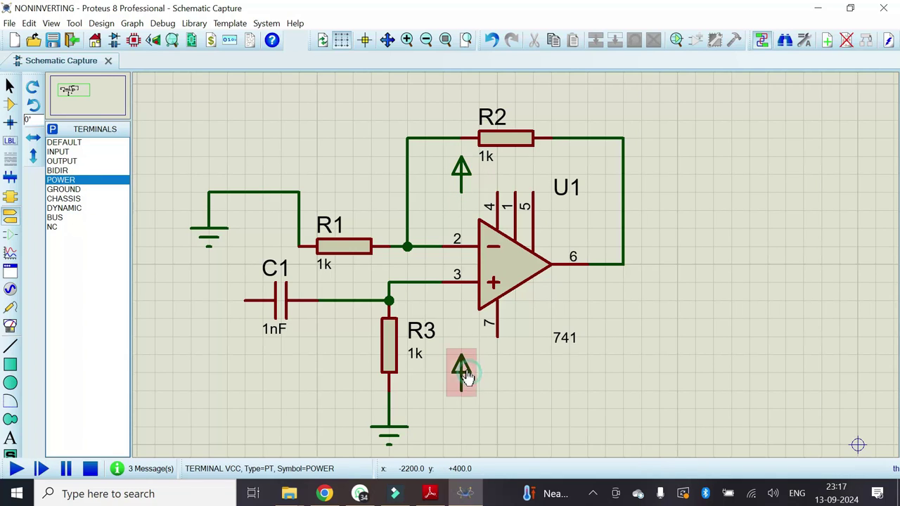
pyautogui.rightClick(464, 367)
pyautogui.click(519, 229)
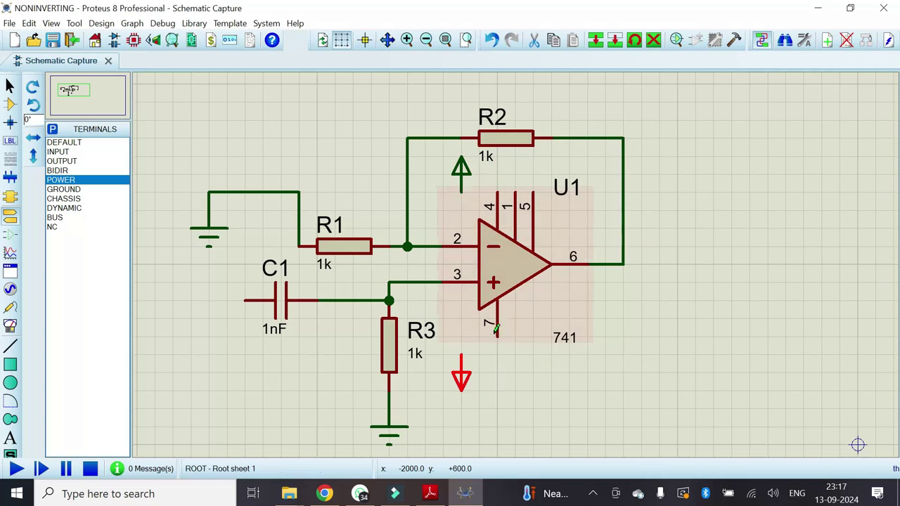
pyautogui.click(497, 335)
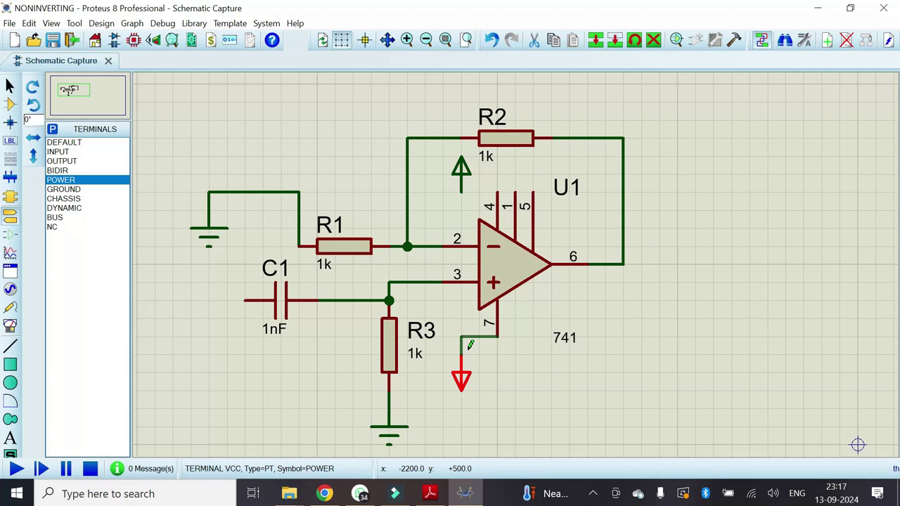
pyautogui.click(470, 345)
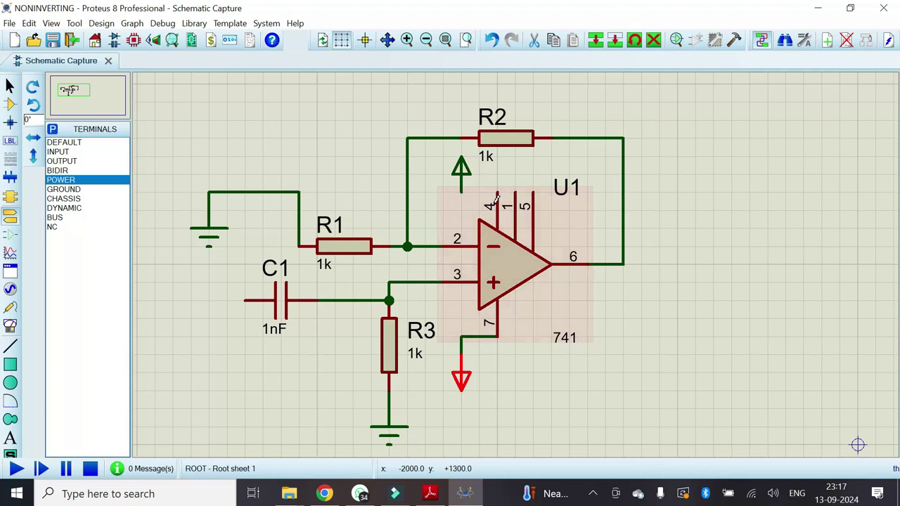
pyautogui.click(462, 184)
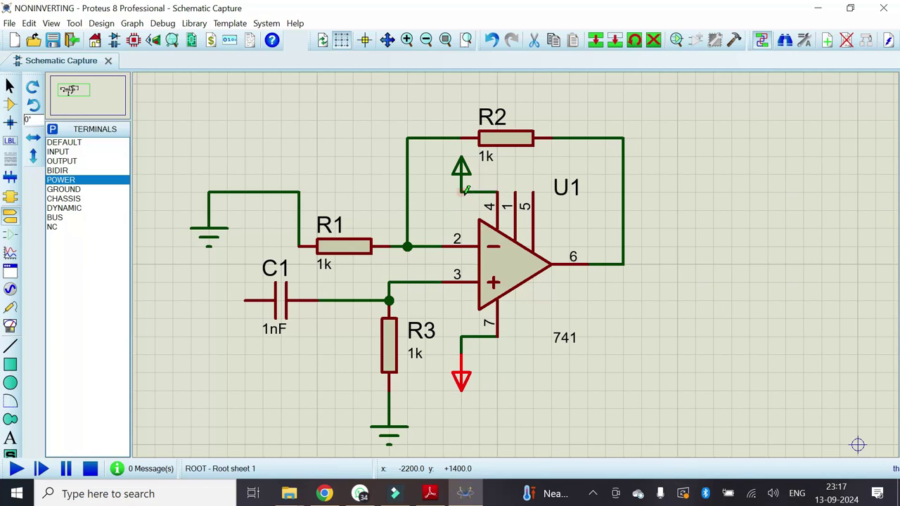
# - Label the upper power terminal -12 and the lower one +12
pyautogui.doubleClick(464, 180)
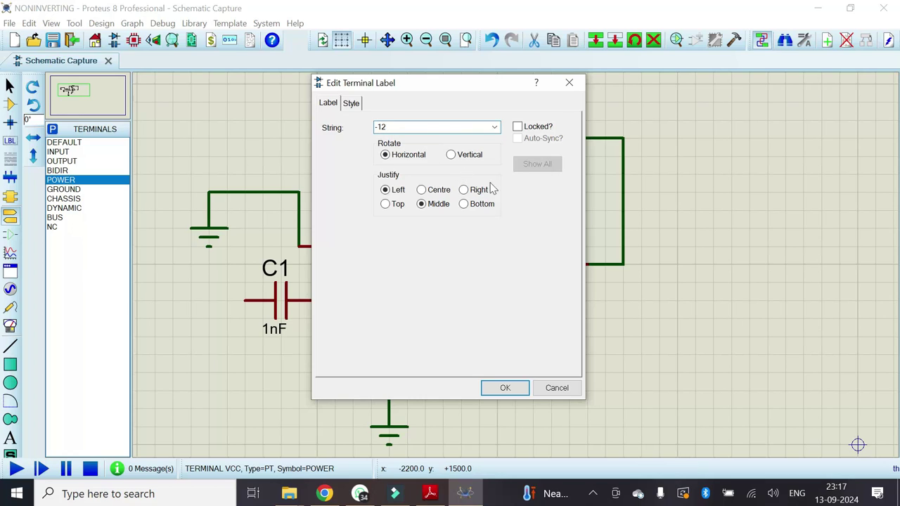
pyautogui.click(505, 387)
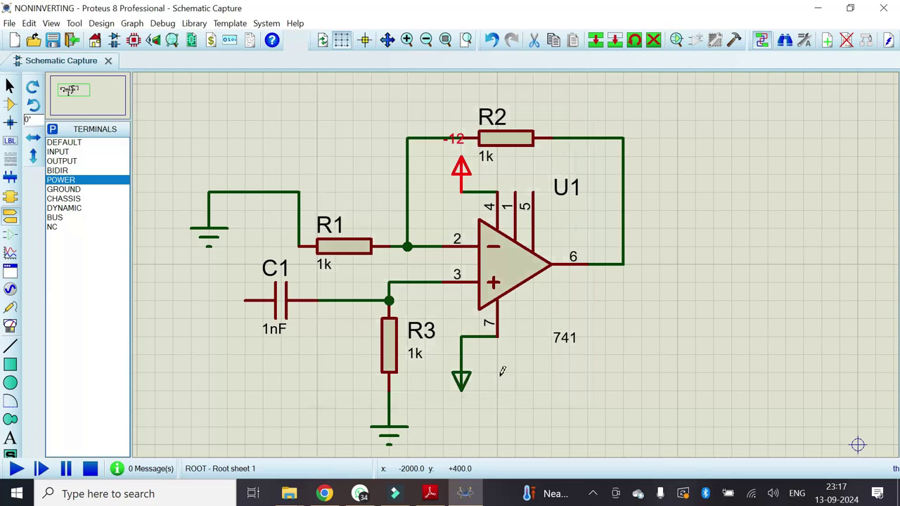
pyautogui.doubleClick(463, 383)
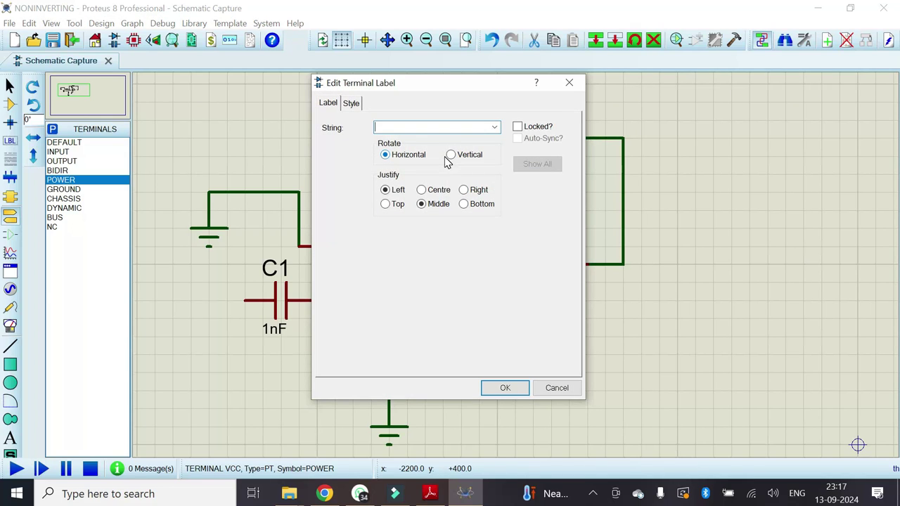
pyautogui.write('+12')
pyautogui.click(505, 387)
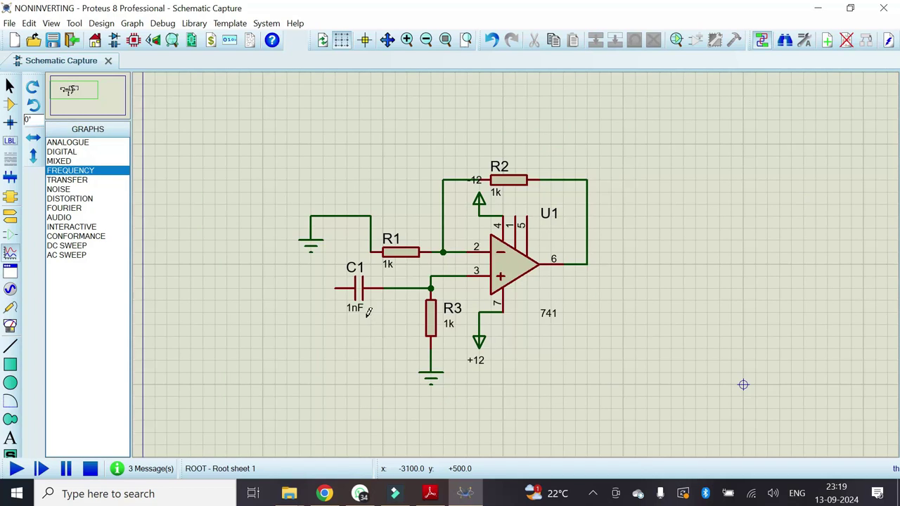
# - Set capacitor C1's value to 0.1uF, replacing 1nF
pyautogui.doubleClick(356, 309)
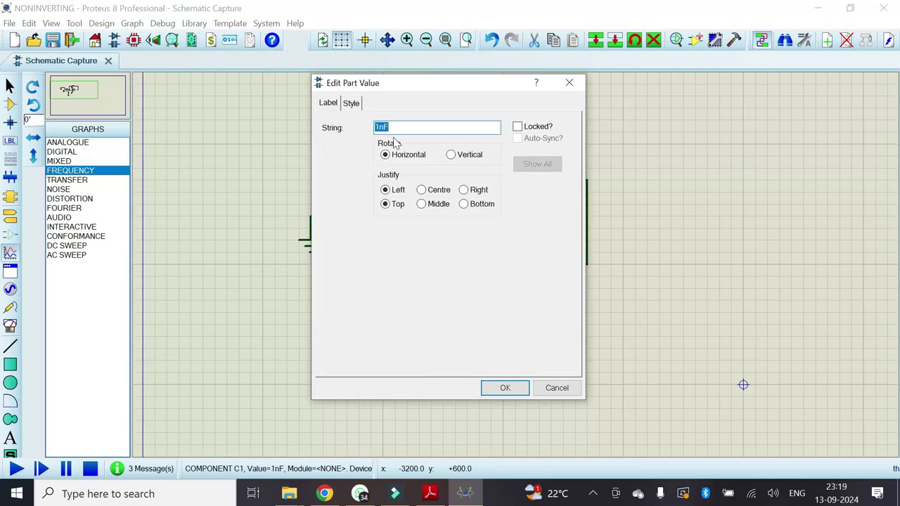
pyautogui.write('F')
pyautogui.write('0.1')
pyautogui.click(504, 388)
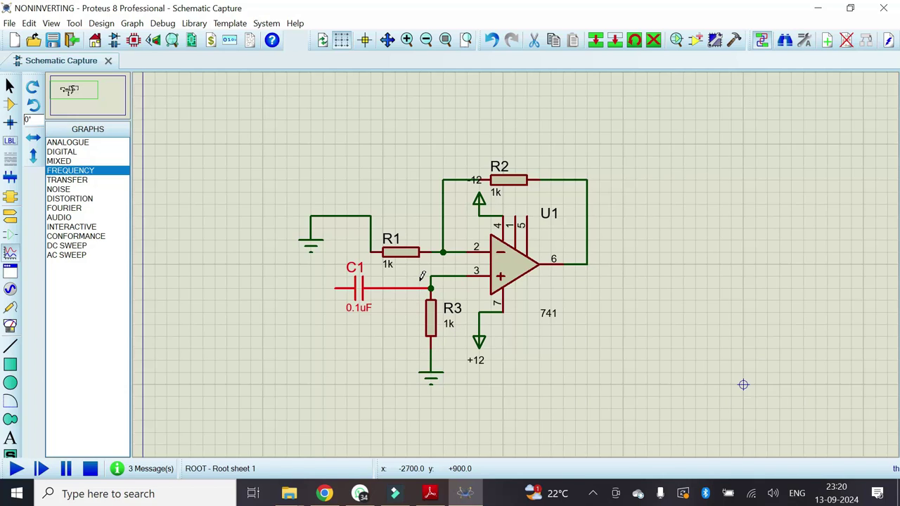
pyautogui.scroll(1, 423, 275)
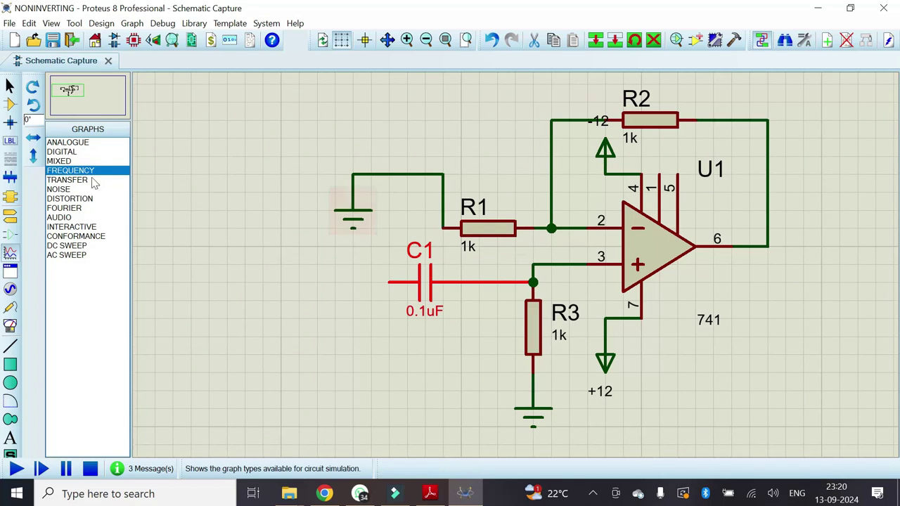
# - Place a SINE source at C1's left end and a voltage probe on U1's output wire
pyautogui.click(10, 289)
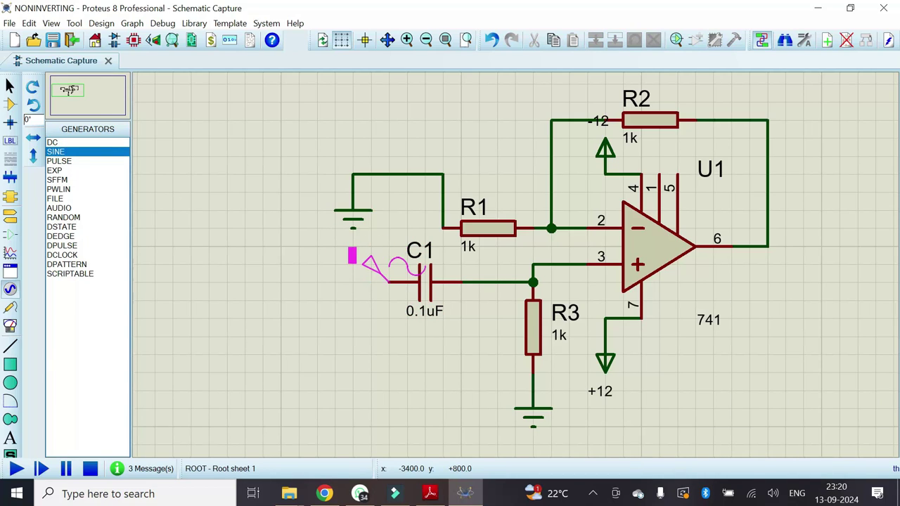
pyautogui.click(388, 281)
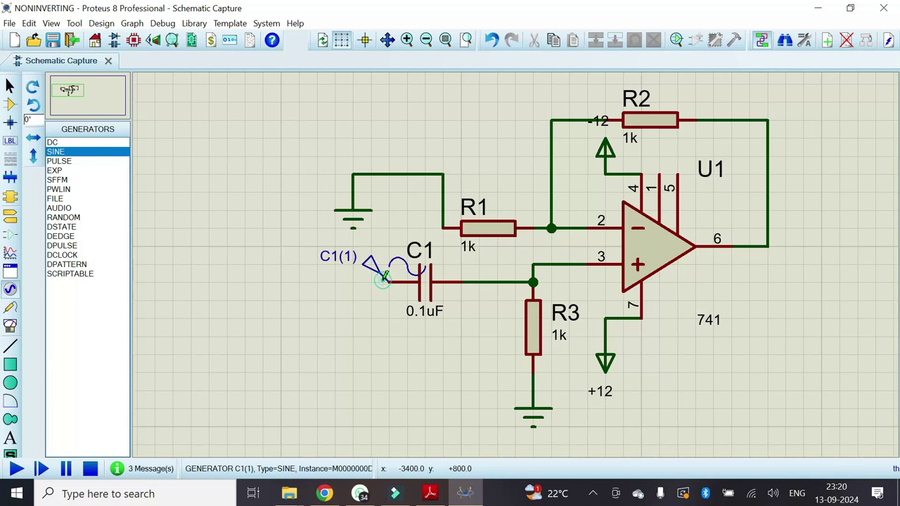
pyautogui.click(11, 307)
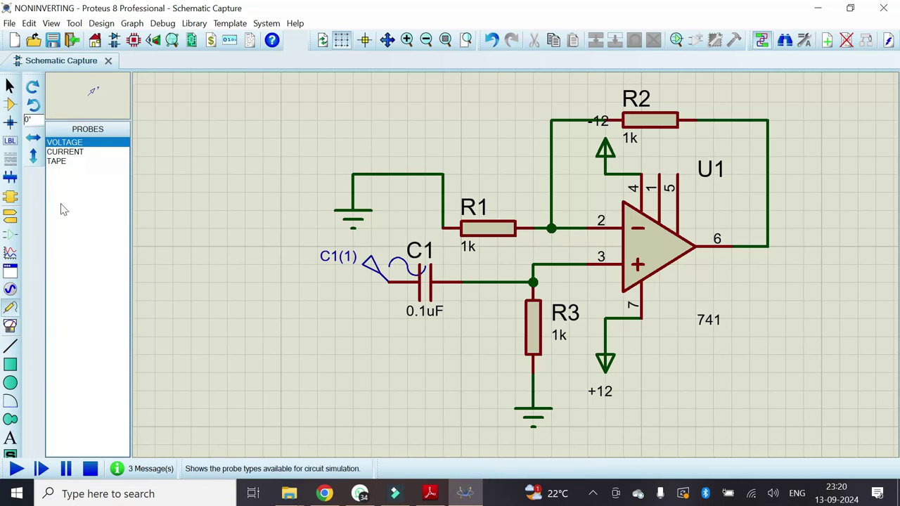
pyautogui.click(64, 143)
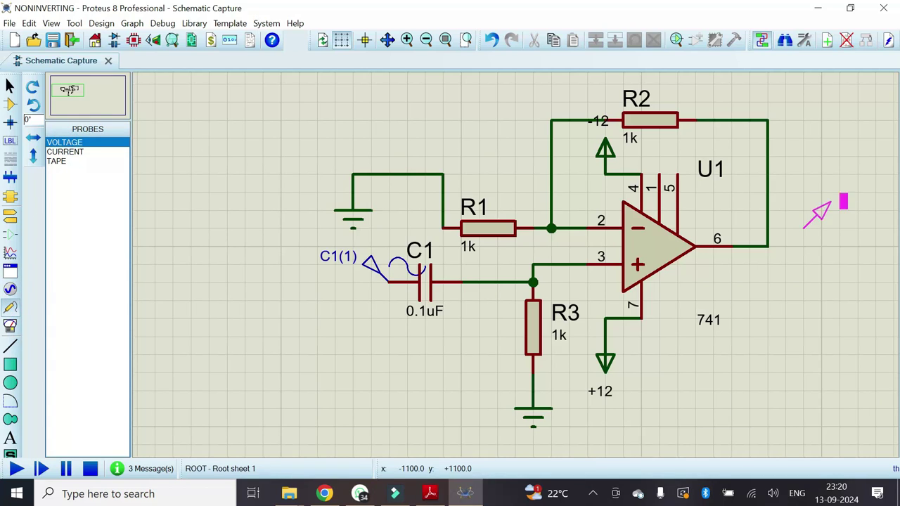
pyautogui.click(770, 245)
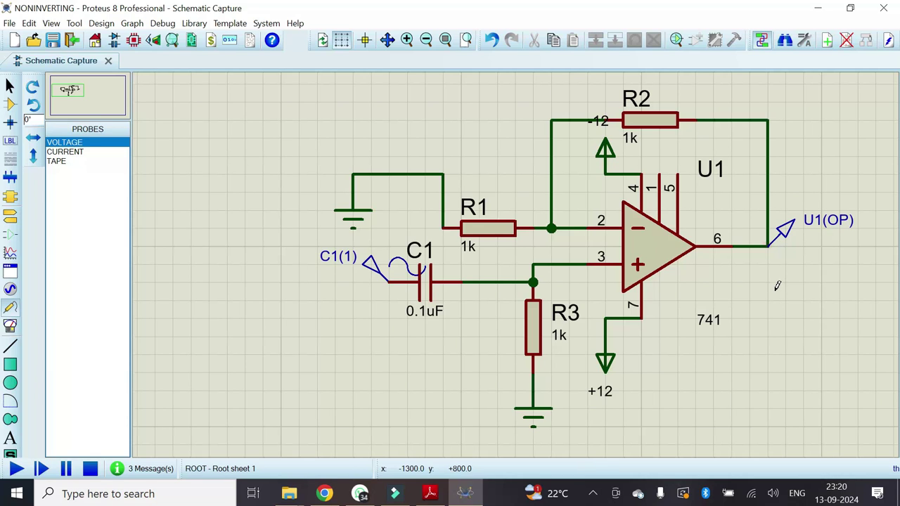
pyautogui.scroll(-2, 773, 284)
pyautogui.scroll(1, 605, 258)
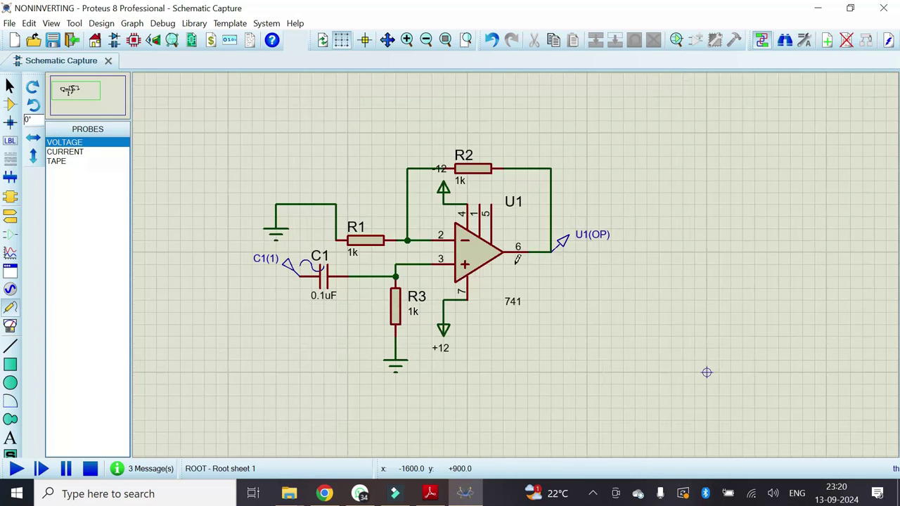
pyautogui.moveTo(77, 88)
pyautogui.mouseDown()
pyautogui.moveTo(91, 105)
pyautogui.moveTo(71, 89)
pyautogui.mouseUp()
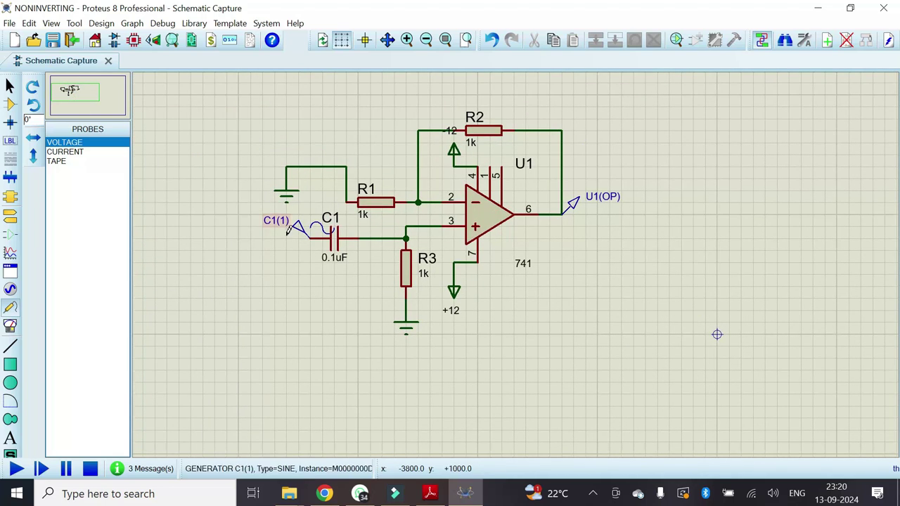
# - Draw a FREQUENCY graph right of the circuit and add the U1(OP) probe as its trace
pyautogui.click(11, 255)
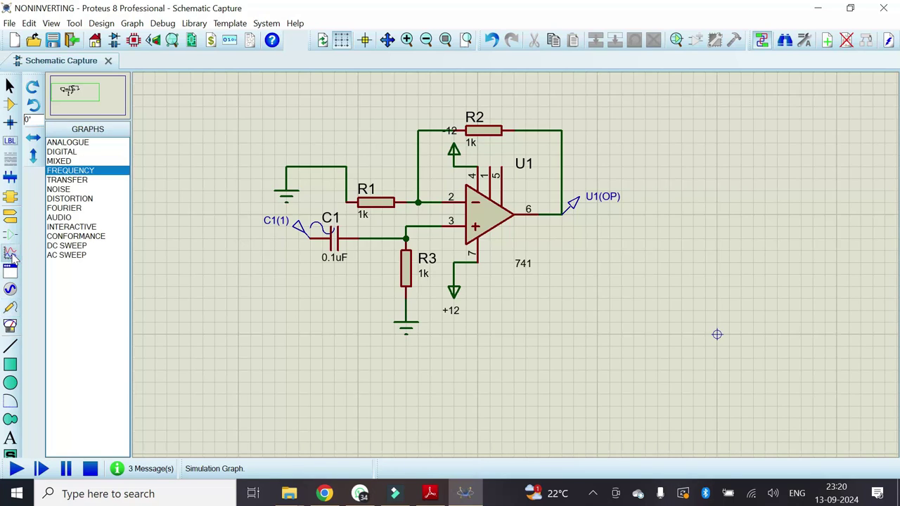
pyautogui.click(53, 170)
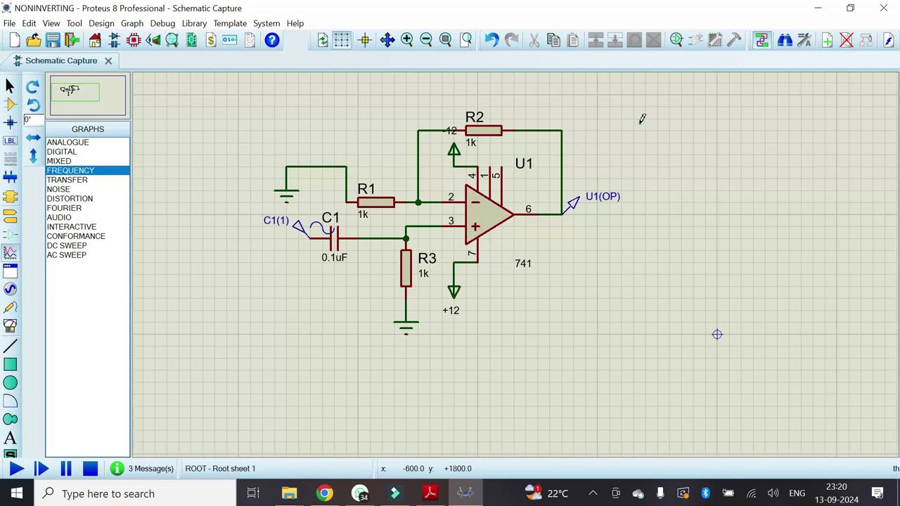
pyautogui.moveTo(645, 119); pyautogui.dragTo(859, 301)
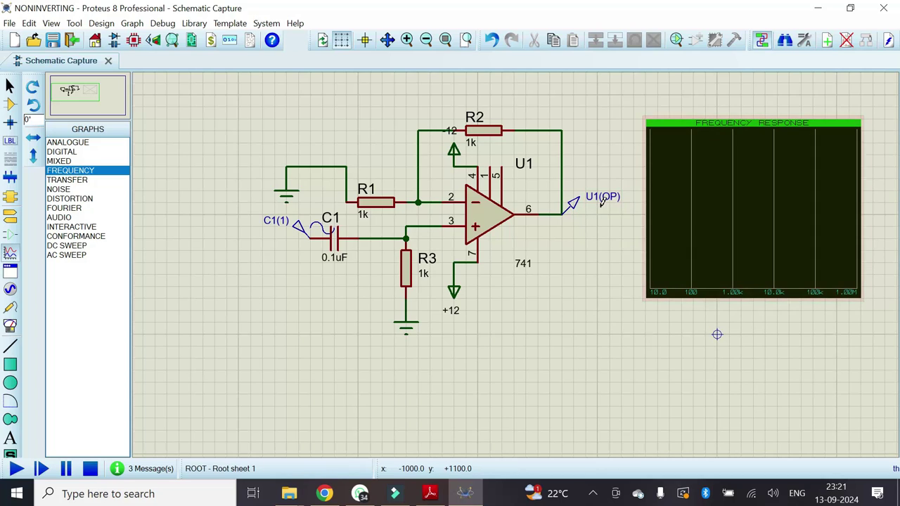
pyautogui.click(573, 207)
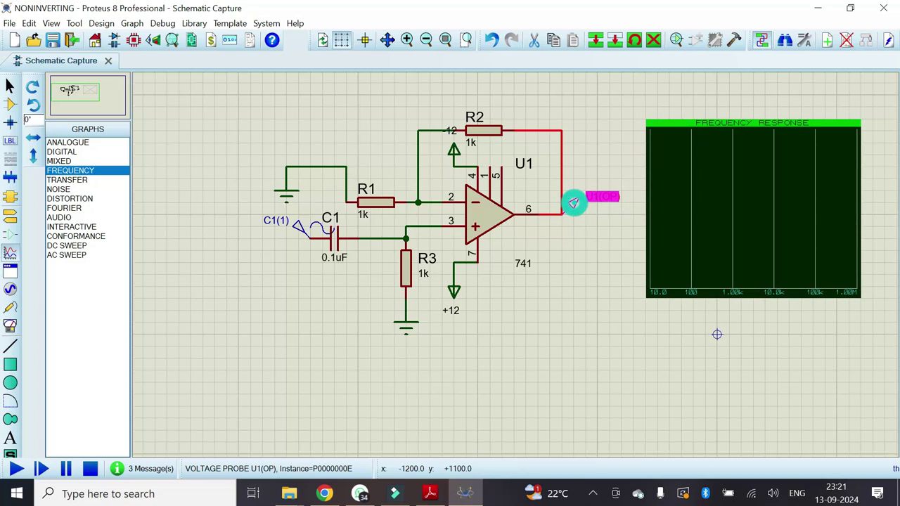
pyautogui.moveTo(573, 207)
pyautogui.mouseDown()
pyautogui.moveTo(643, 218)
pyautogui.moveTo(668, 195)
pyautogui.mouseUp()
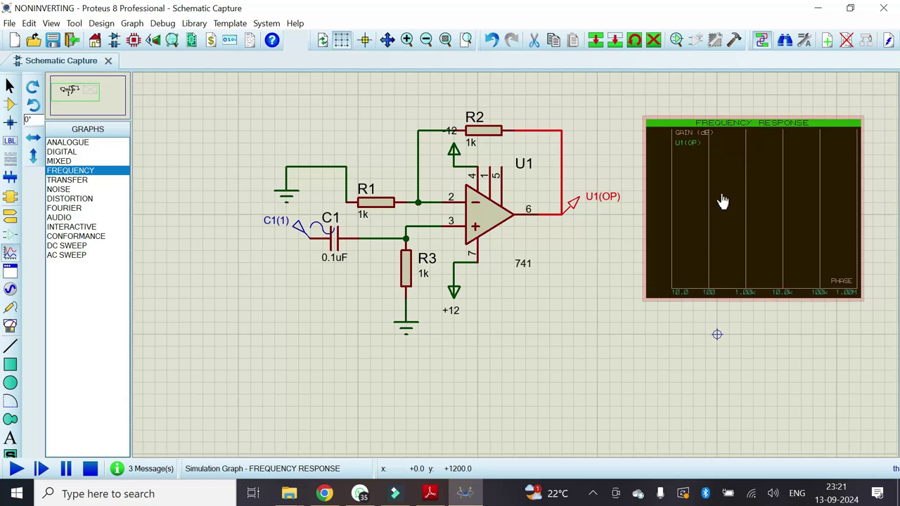
# - Set the frequency graph's reference to ROOT_C1(1) and its start frequency to 100 Hz
pyautogui.rightClick(738, 159)
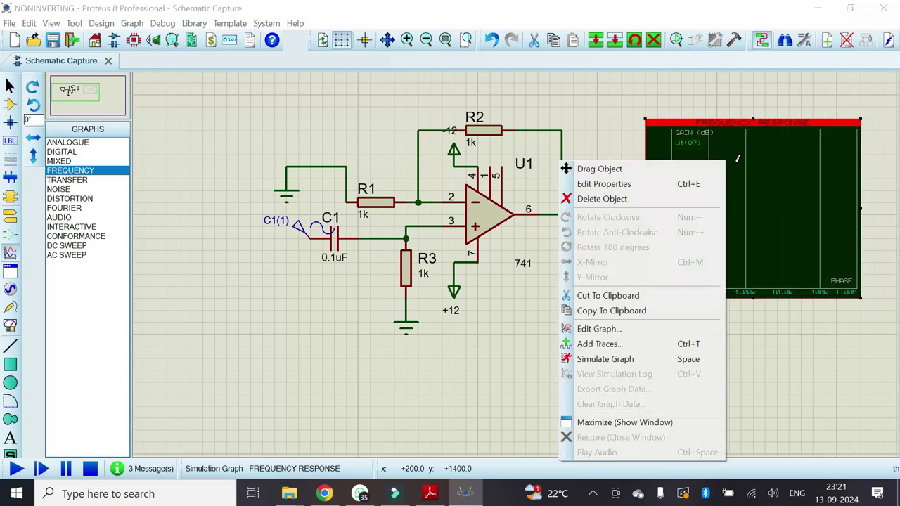
pyautogui.click(654, 184)
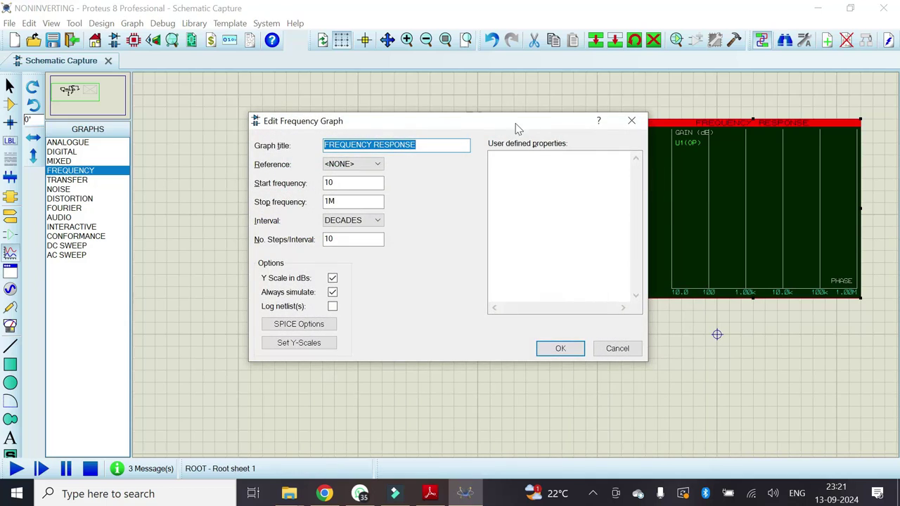
pyautogui.moveTo(516, 125); pyautogui.dragTo(671, 103)
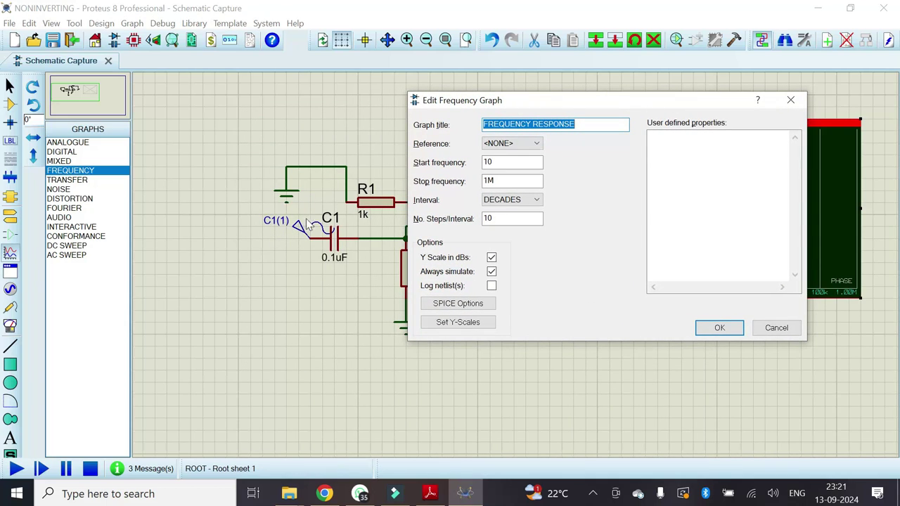
pyautogui.click(526, 144)
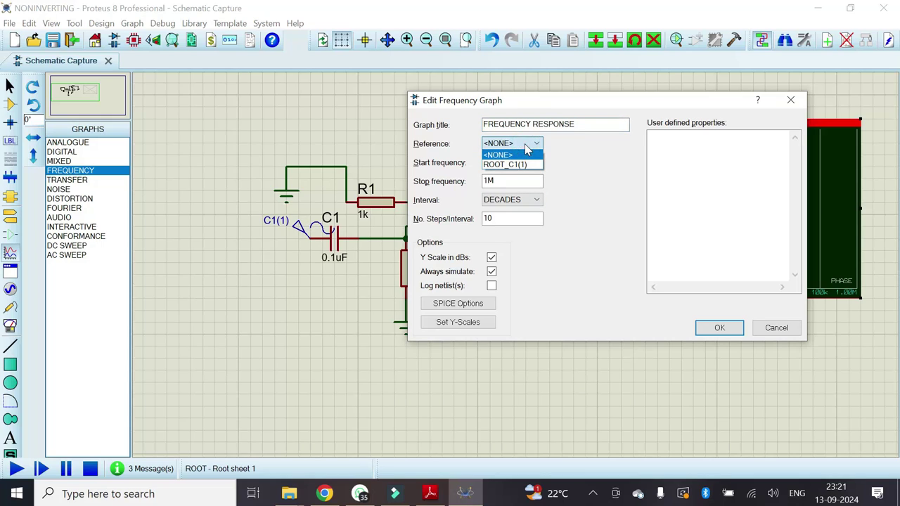
pyautogui.click(521, 165)
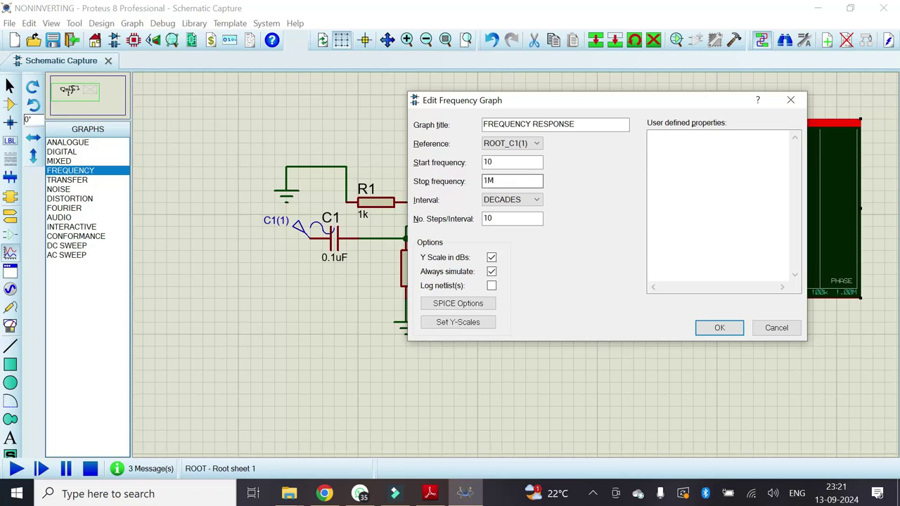
pyautogui.click(513, 163)
pyautogui.write('0')
pyautogui.click(710, 329)
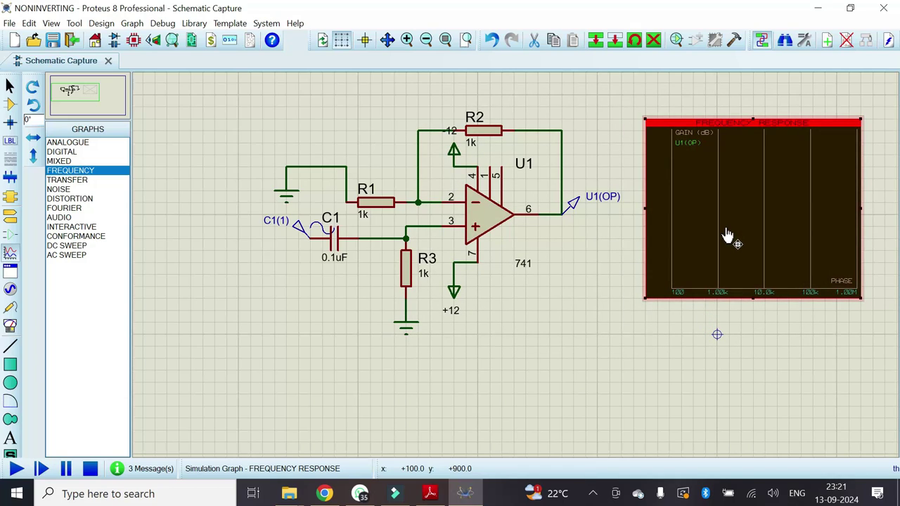
# - Simulate the graph to plot the gain curve rising from -20 dB to about 6 dB
pyautogui.press('space')
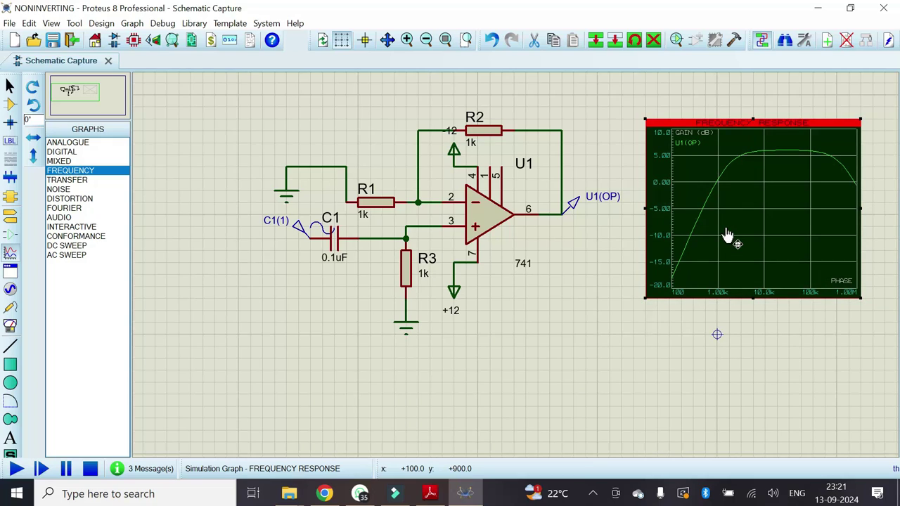
pyautogui.click(728, 235)
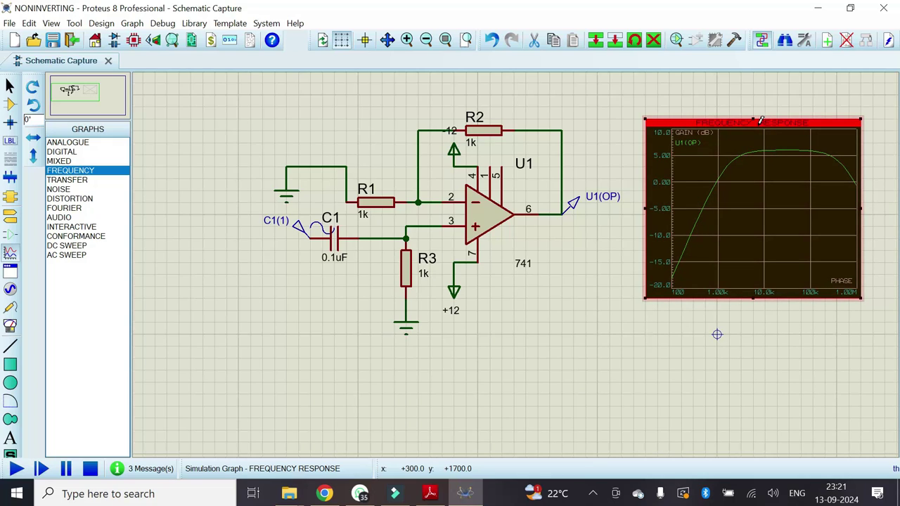
pyautogui.click(756, 120)
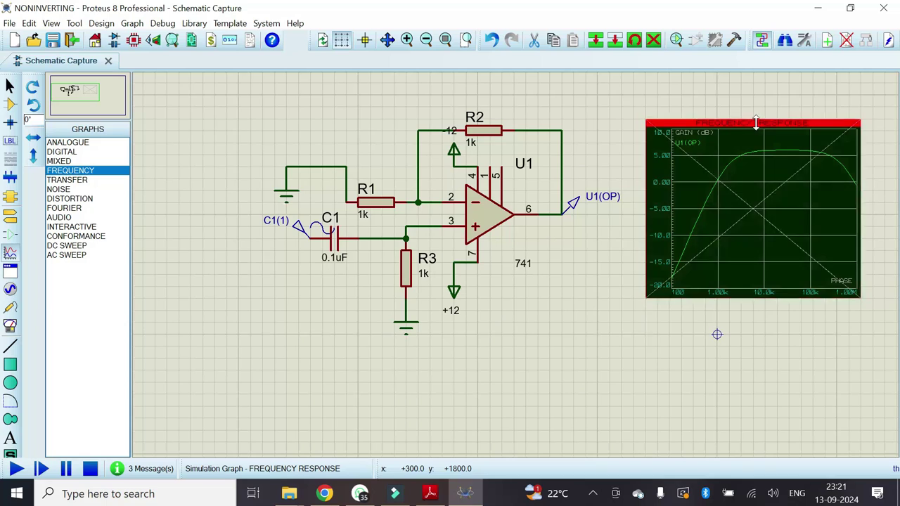
pyautogui.click(759, 127)
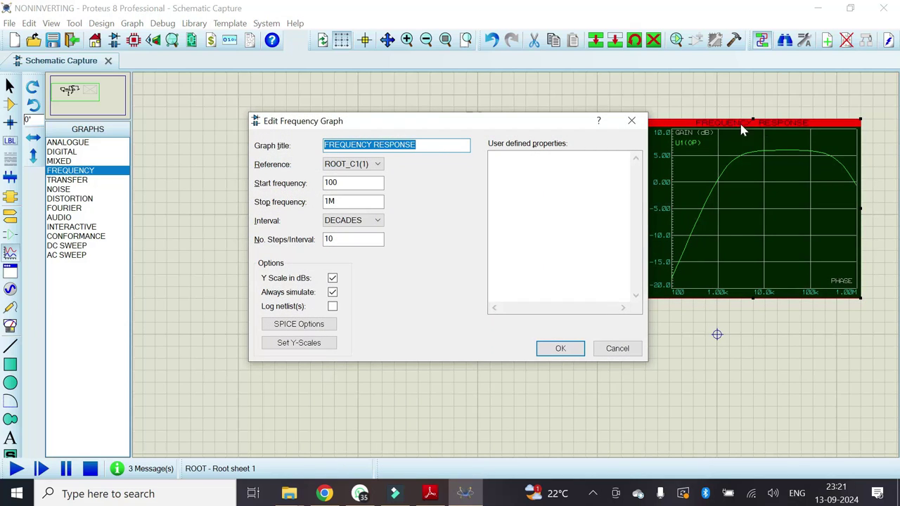
pyautogui.click(633, 119)
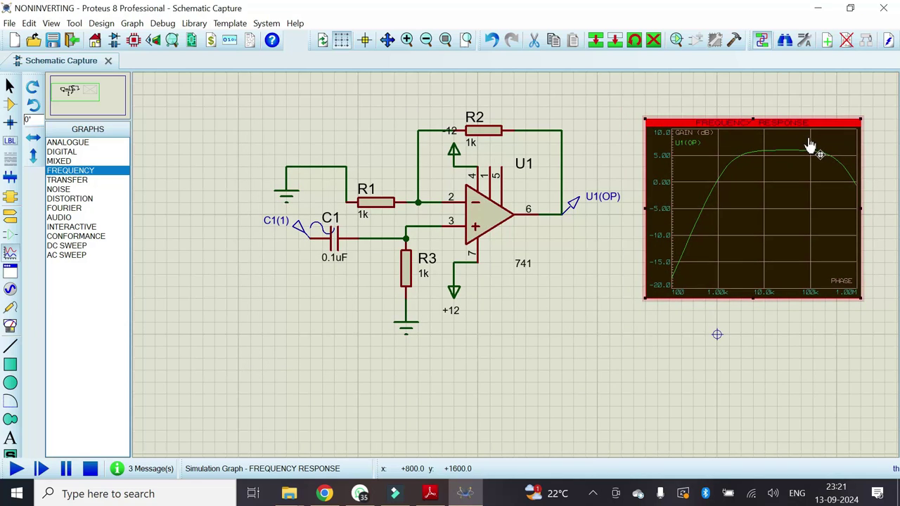
pyautogui.rightClick(812, 132)
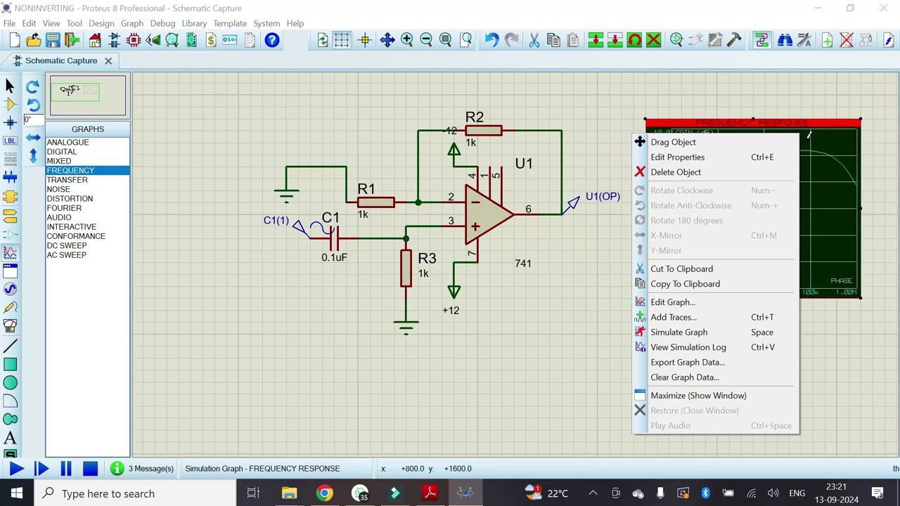
# - Maximize (Show Window) the FREQUENCY RESPONSE graph, showing the gain peak near 6 dB around 10k
pyautogui.click(739, 397)
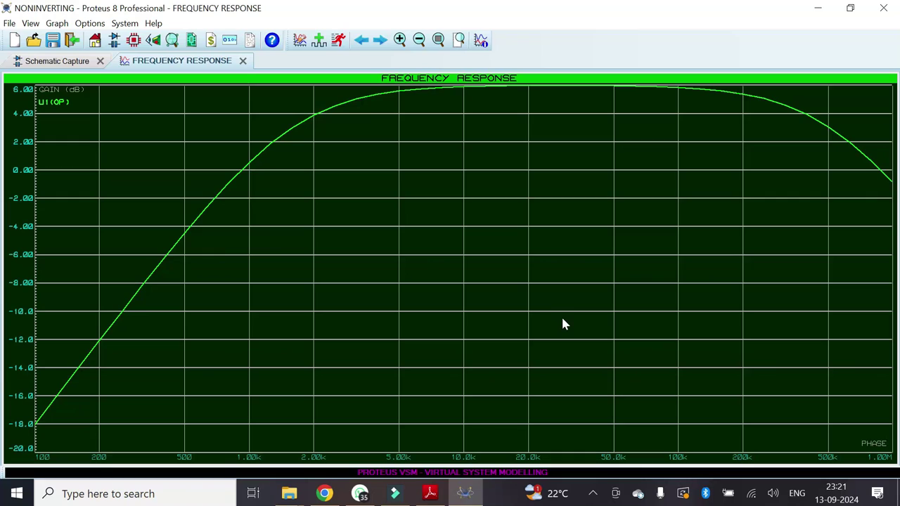